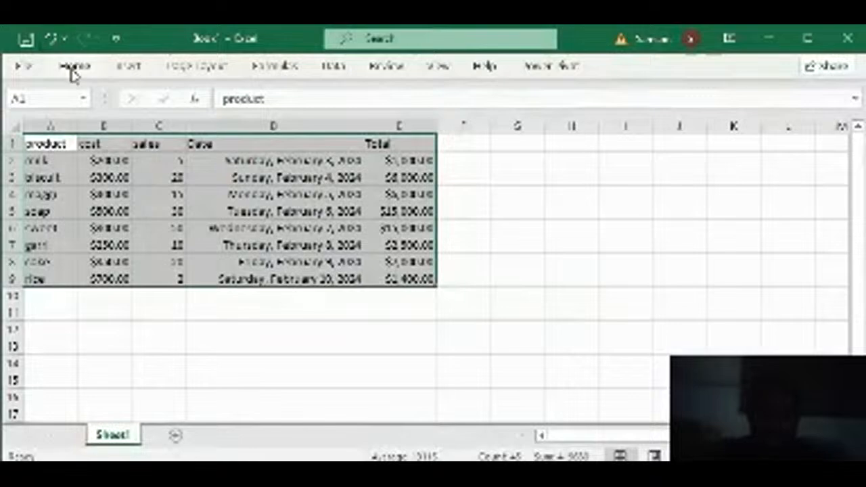
Step: Change the font of the data range A1:E9 to a serif typeface and increase its font size
{"action": "left_click", "coordinate": [191, 102]}
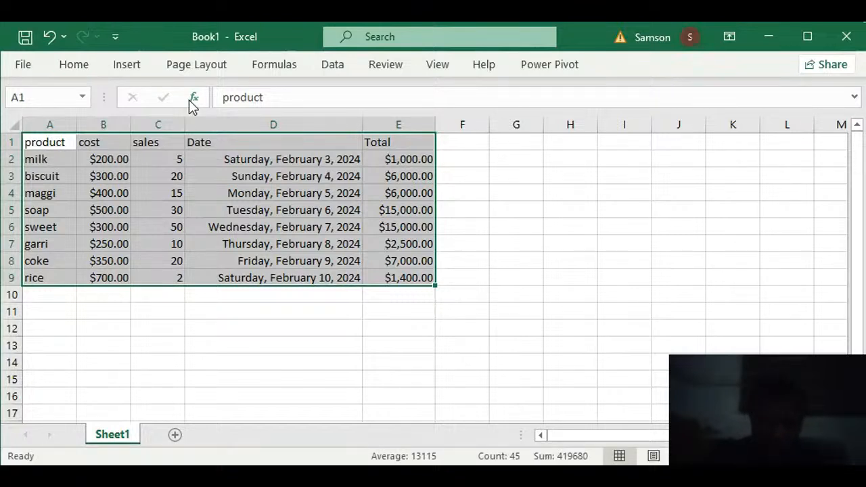
{"action": "left_click", "coordinate": [87, 71]}
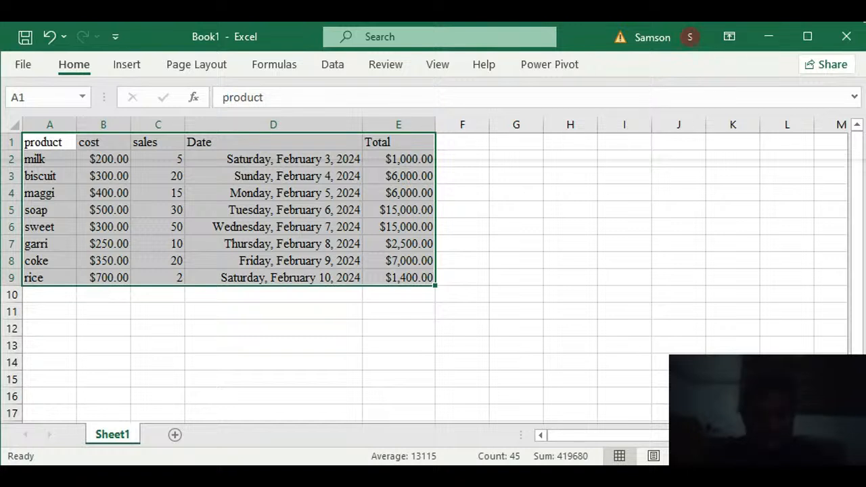
{"action": "key", "text": "ctrl+shift+period"}
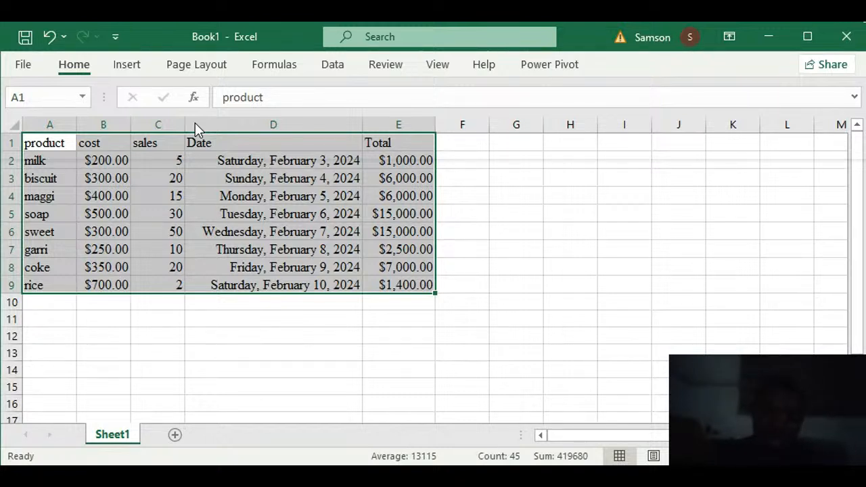
Step: Apply borders to all cells of the product table A1:E9
{"action": "left_click", "coordinate": [228, 295]}
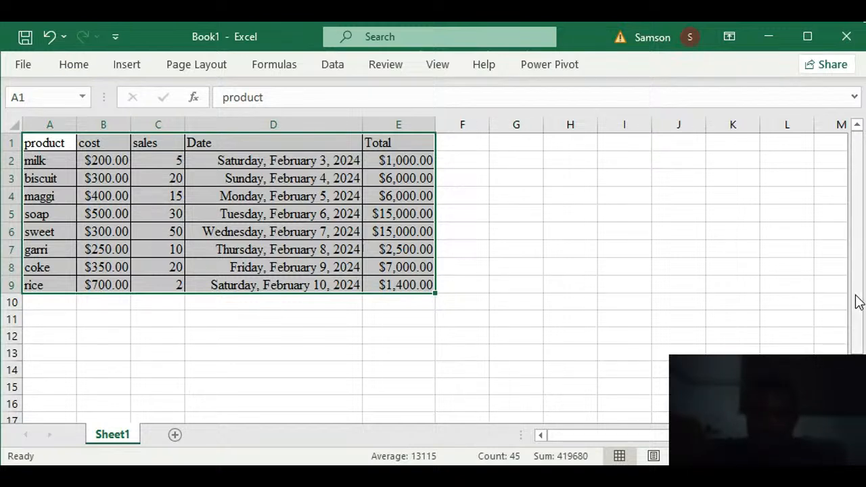
{"action": "left_click", "coordinate": [44, 144]}
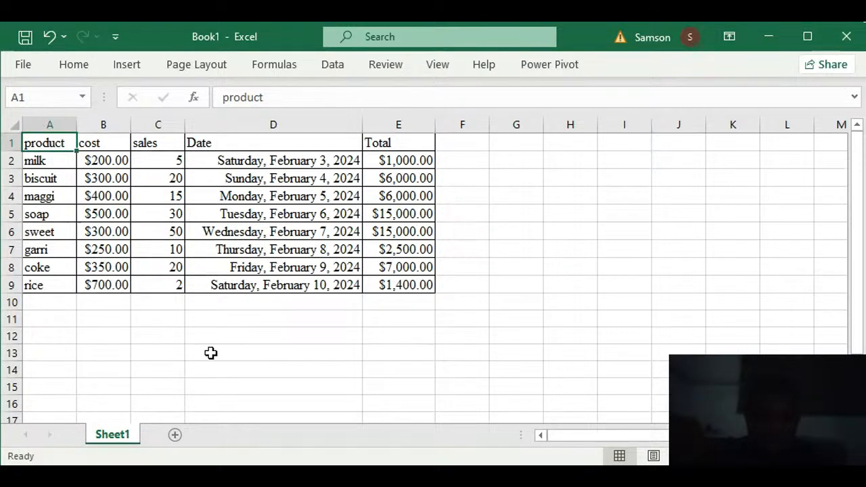
{"action": "left_click", "coordinate": [58, 311]}
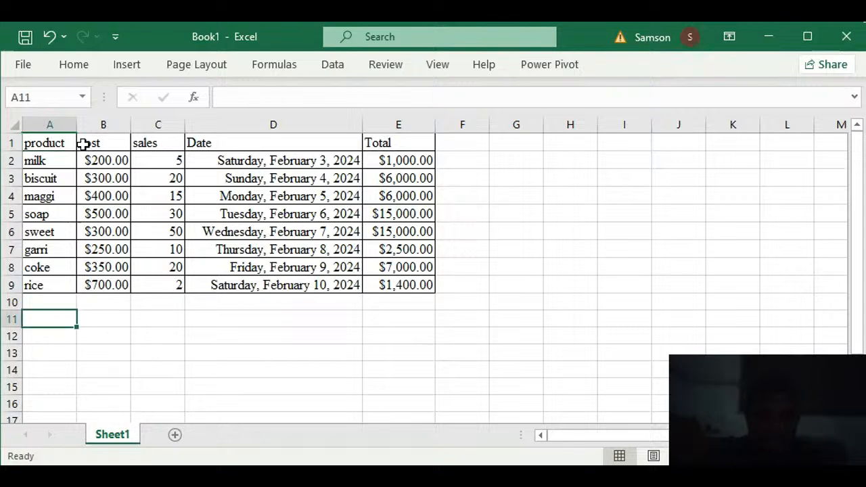
Step: Make the header cells A1:E1, from product to Total, bold
{"action": "left_click_drag", "start_coordinate": [64, 141], "coordinate": [381, 138]}
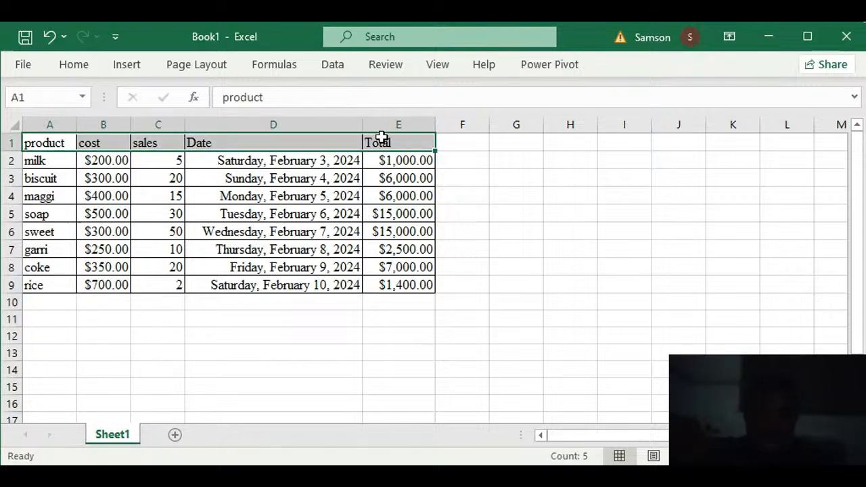
{"action": "key", "text": "ctrl+b"}
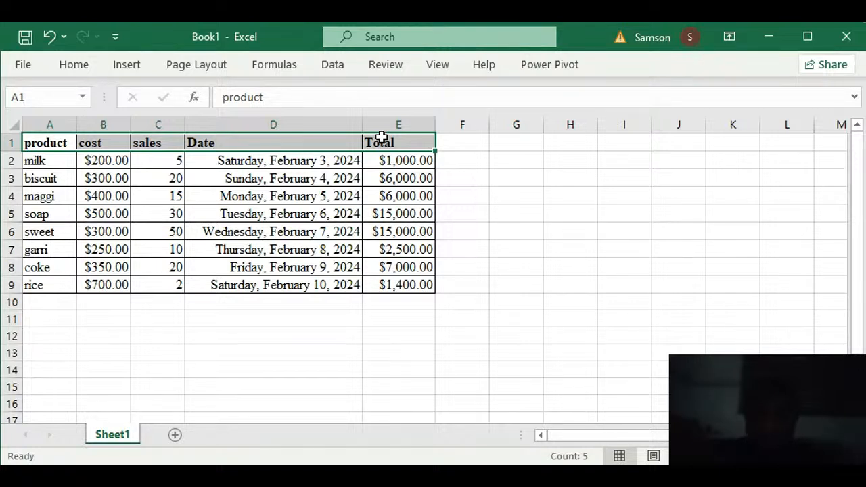
Step: Insert a blank row above the table's header row
{"action": "left_click", "coordinate": [54, 143]}
{"action": "left_click", "coordinate": [86, 63]}
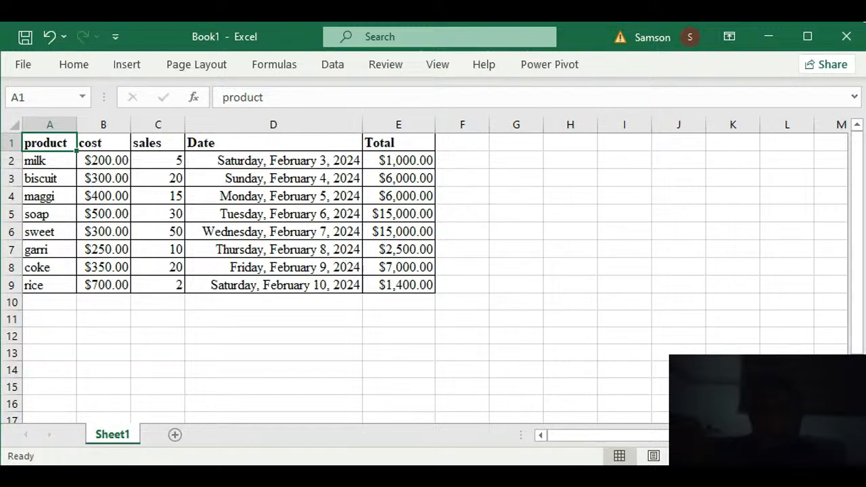
{"action": "left_click", "coordinate": [6, 142]}
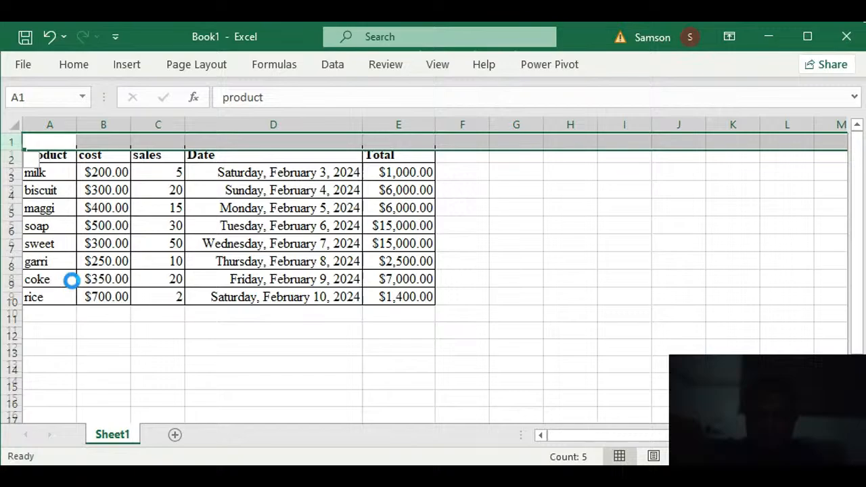
Step: Enter the title "Sales for Ade's Enterprice" in cell A1 above the table
{"action": "left_click", "coordinate": [55, 143]}
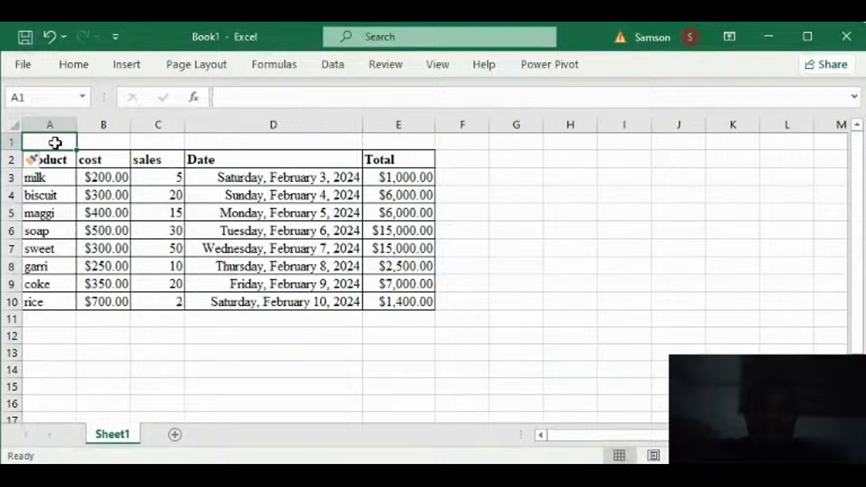
{"action": "type", "text": "Sa"}
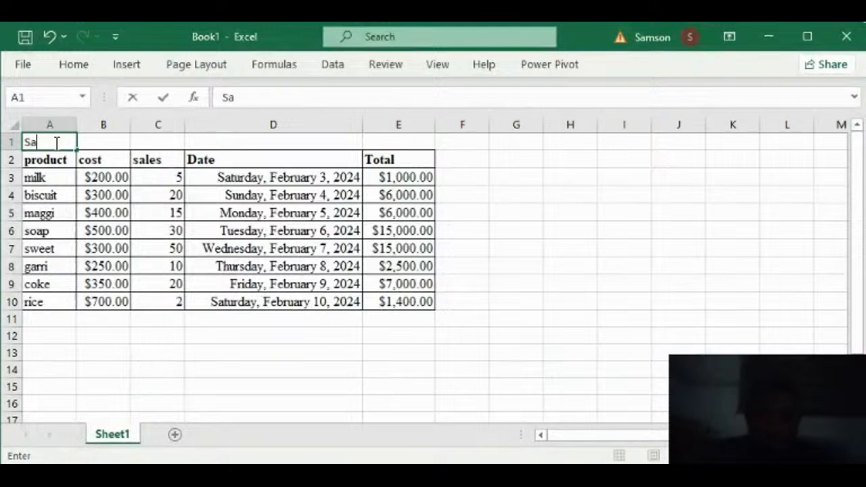
{"action": "type", "text": "les for"}
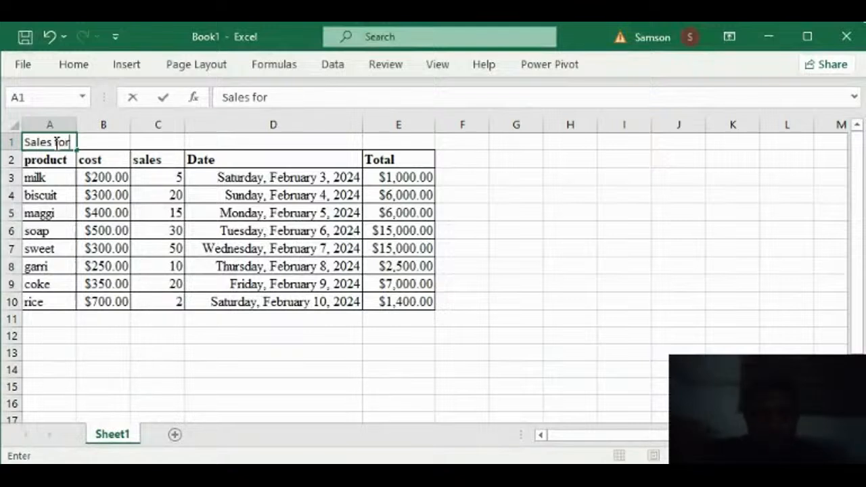
{"action": "type", "text": " Ades"}
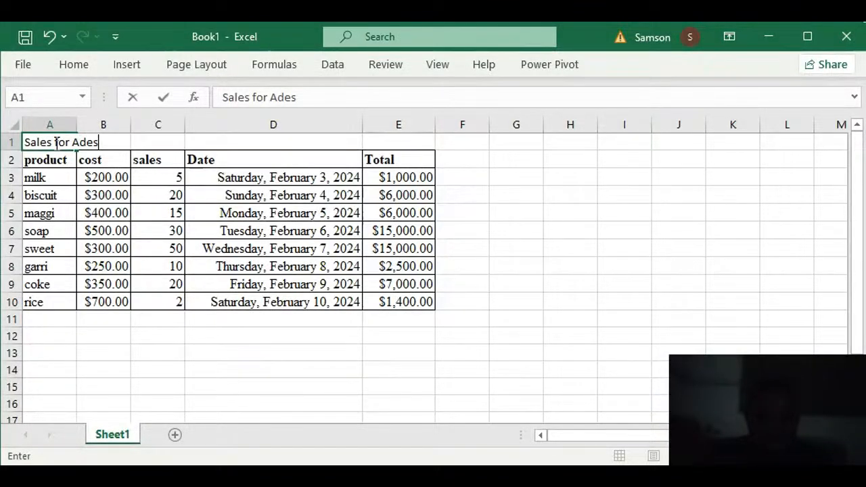
{"action": "key", "text": "BackSpace"}
{"action": "type", "text": "'s "}
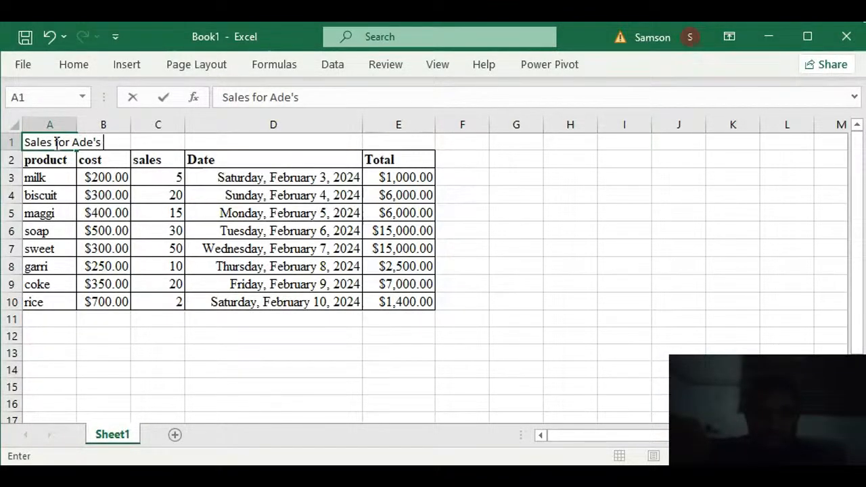
{"action": "type", "text": "Enterprice"}
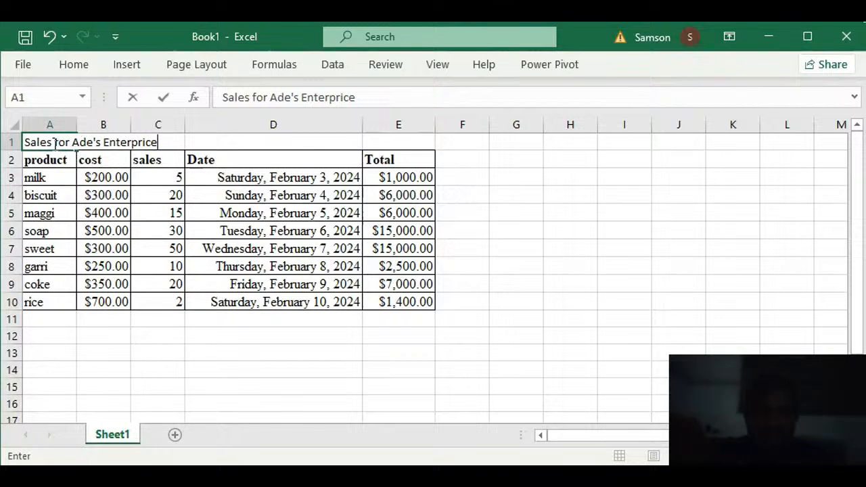
{"action": "left_click", "coordinate": [86, 364]}
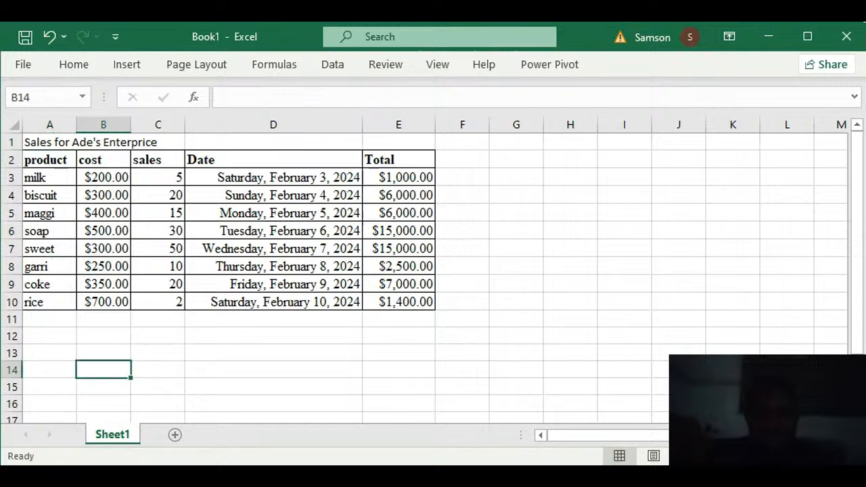
Step: Merge and center the title across A1:E1, and format it in a red decorative all-caps font
{"action": "left_click", "coordinate": [55, 141]}
{"action": "left_click_drag", "start_coordinate": [56, 141], "coordinate": [367, 135]}
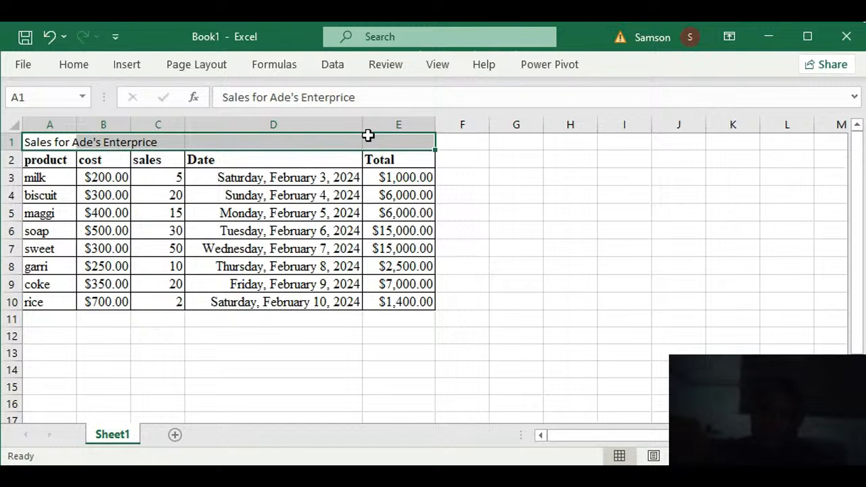
{"action": "left_click", "coordinate": [63, 64]}
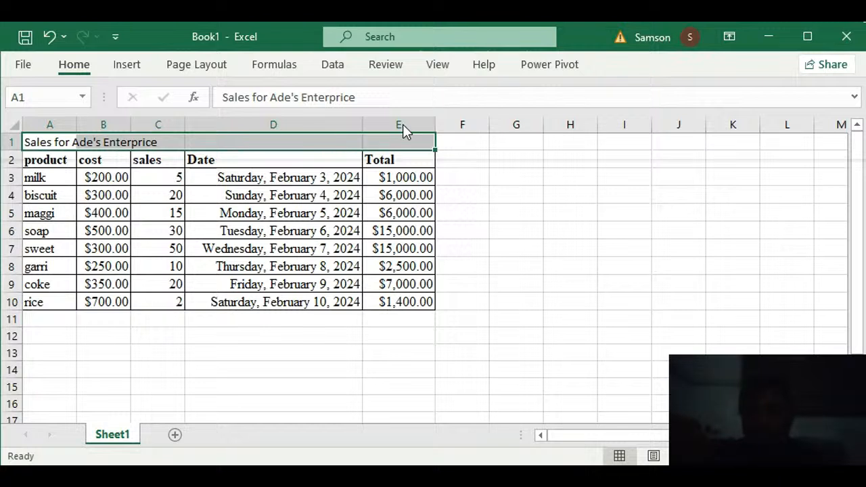
{"action": "key", "text": "alt+h"}
{"action": "key", "text": "m"}
{"action": "key", "text": "c"}
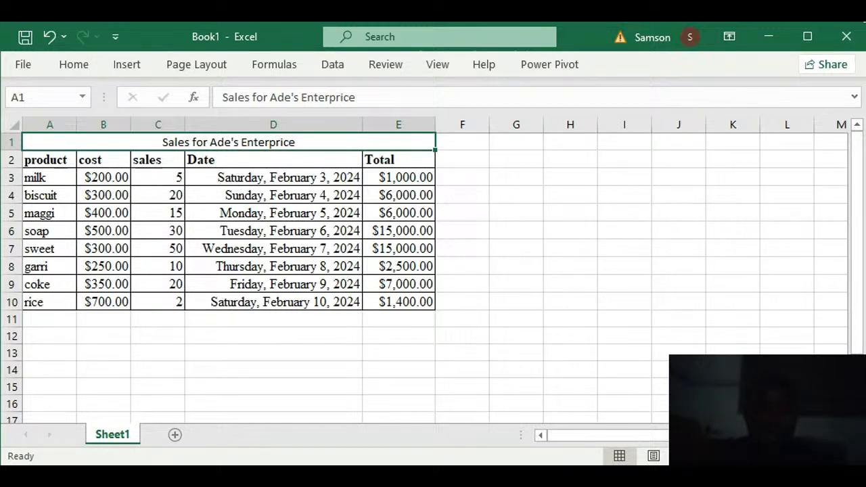
{"action": "left_click", "coordinate": [78, 70]}
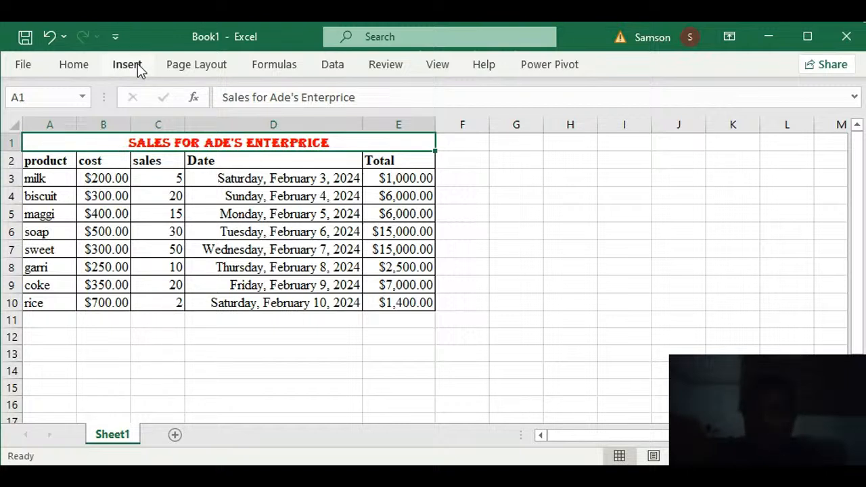
Step: Freeze the sheet's top row so the title stays in place while scrolling
{"action": "left_click", "coordinate": [433, 68]}
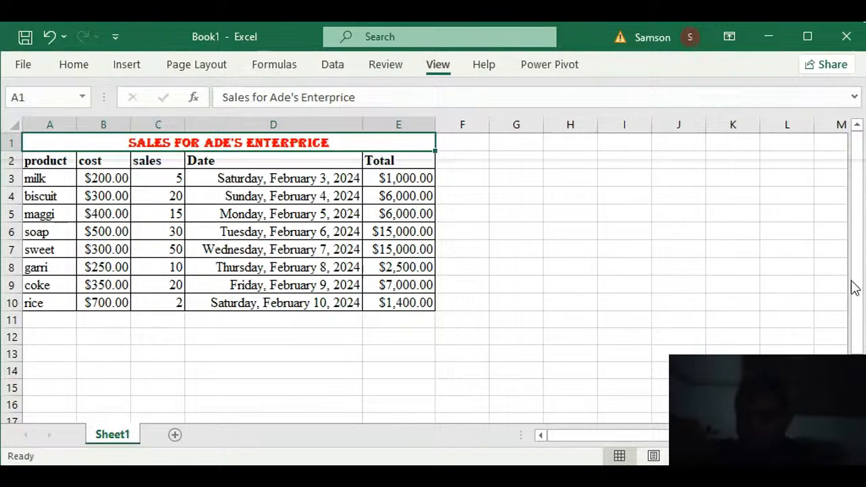
{"action": "left_click_drag", "start_coordinate": [854, 280], "coordinate": [856, 247]}
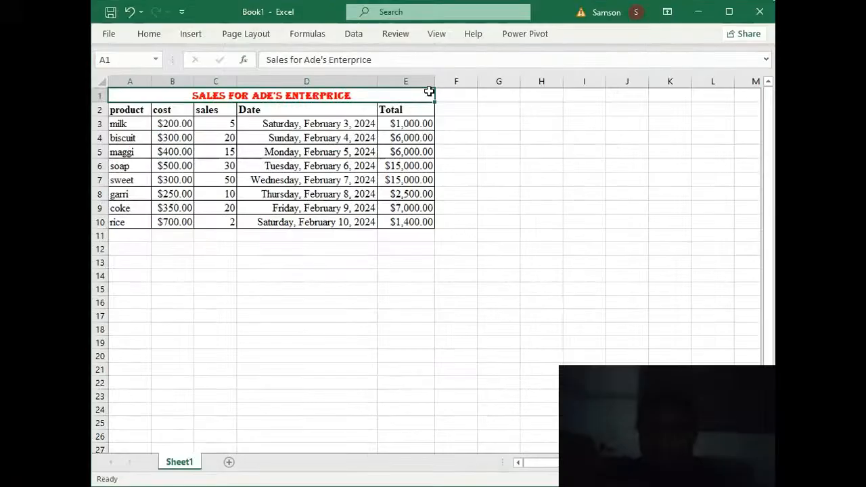
{"action": "left_click", "coordinate": [436, 35]}
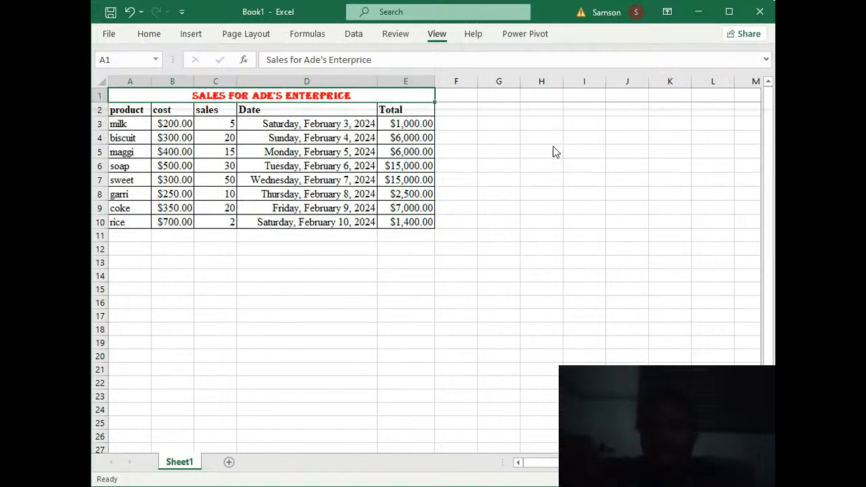
{"action": "left_click", "coordinate": [139, 235]}
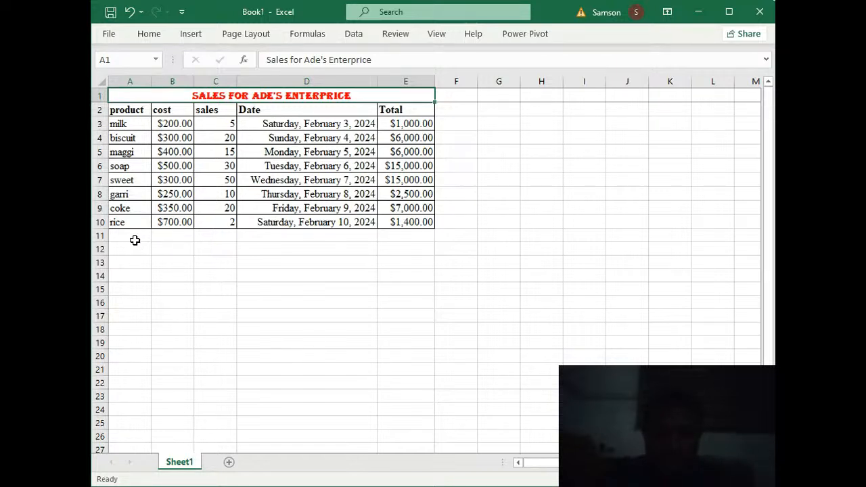
Step: Move down column A to row 73 and back to the title to check how the frozen top row behaves
{"action": "left_click", "coordinate": [134, 239]}
{"action": "key", "text": "Down"}
{"action": "key", "text": "Down"}
{"action": "key", "text": "Down"}
{"action": "key", "text": "Down"}
{"action": "key", "text": "Down"}
{"action": "key", "text": "Down"}
{"action": "key", "text": "Down"}
{"action": "key", "text": "Down"}
{"action": "key", "text": "Down"}
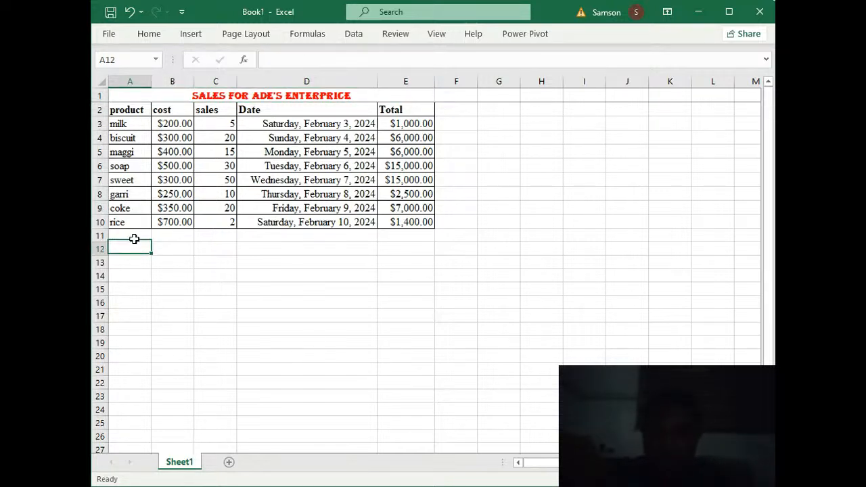
{"action": "key", "text": "Down"}
{"action": "key", "text": "Down"}
{"action": "key", "text": "Down"}
{"action": "key", "text": "Down"}
{"action": "key", "text": "Down"}
{"action": "key", "text": "Down"}
{"action": "key", "text": "Down"}
{"action": "key", "text": "Down"}
{"action": "key", "text": "Down"}
{"action": "key", "text": "Down"}
{"action": "key", "text": "Down"}
{"action": "key", "text": "Down"}
{"action": "key", "text": "Down"}
{"action": "key", "text": "Down"}
{"action": "key", "text": "Down"}
{"action": "key", "text": "Down"}
{"action": "key", "text": "Down"}
{"action": "key", "text": "Down"}
{"action": "key", "text": "Down"}
{"action": "key", "text": "Down"}
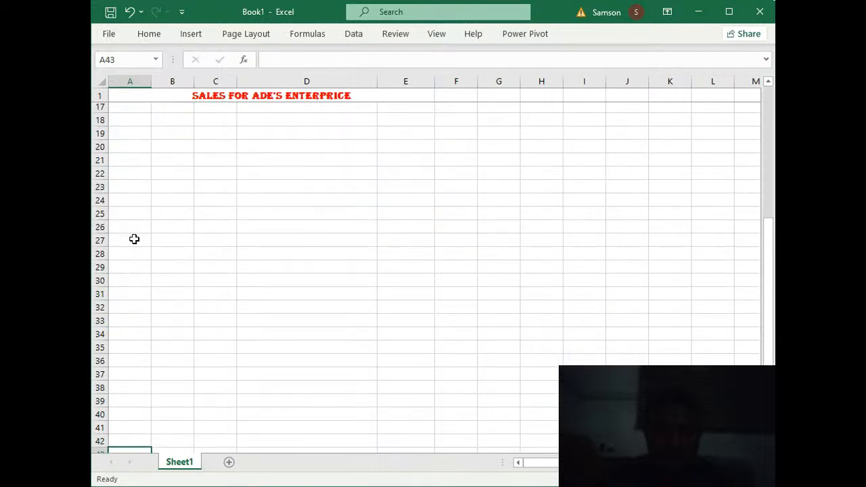
{"action": "key", "text": "Down"}
{"action": "key", "text": "Down"}
{"action": "key", "text": "Down"}
{"action": "key", "text": "Down"}
{"action": "key", "text": "Down"}
{"action": "key", "text": "Down"}
{"action": "key", "text": "Down"}
{"action": "key", "text": "Down"}
{"action": "key", "text": "Down"}
{"action": "key", "text": "Down"}
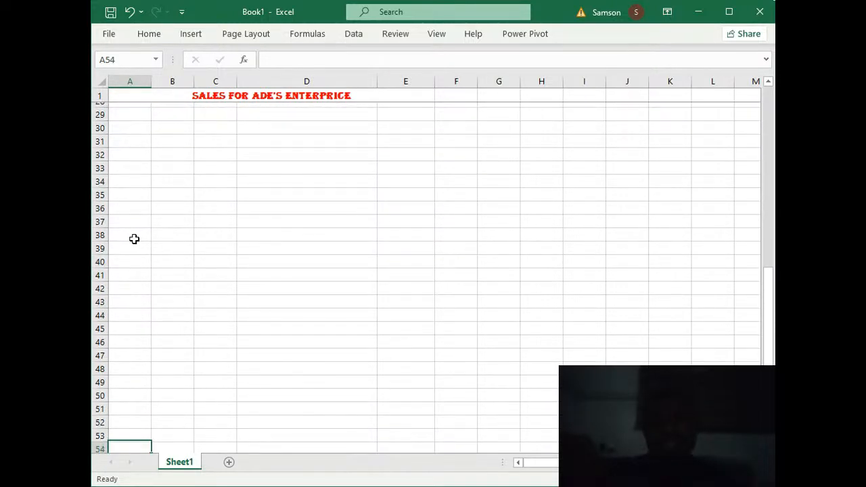
{"action": "key", "text": "Down"}
{"action": "key", "text": "Down"}
{"action": "key", "text": "Down"}
{"action": "key", "text": "Down"}
{"action": "key", "text": "Down"}
{"action": "key", "text": "Down"}
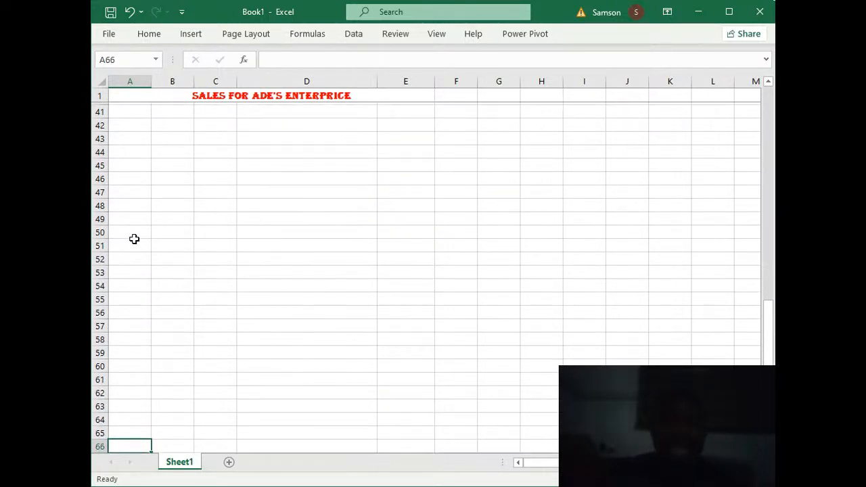
{"action": "key", "text": "Down"}
{"action": "key", "text": "Down"}
{"action": "key", "text": "Down"}
{"action": "key", "text": "Down"}
{"action": "key", "text": "Down"}
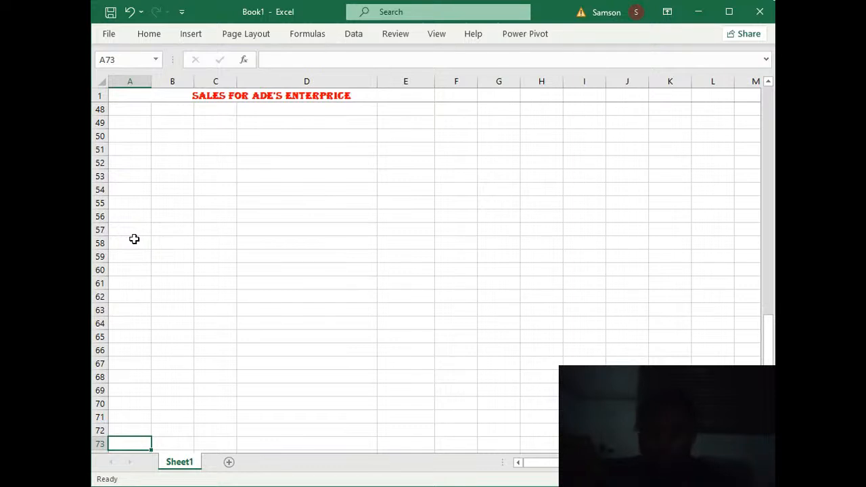
{"action": "key", "text": "Up"}
{"action": "key", "text": "Up"}
{"action": "key", "text": "Up"}
{"action": "key", "text": "Up"}
{"action": "key", "text": "Up"}
{"action": "key", "text": "Up"}
{"action": "key", "text": "Up"}
{"action": "key", "text": "Up"}
{"action": "key", "text": "Up"}
{"action": "key", "text": "Up"}
{"action": "key", "text": "Up"}
{"action": "key", "text": "Up"}
{"action": "key", "text": "Up"}
{"action": "key", "text": "Up"}
{"action": "key", "text": "Up"}
{"action": "key", "text": "Up"}
{"action": "key", "text": "Up"}
{"action": "key", "text": "Up"}
{"action": "key", "text": "Up"}
{"action": "key", "text": "Up"}
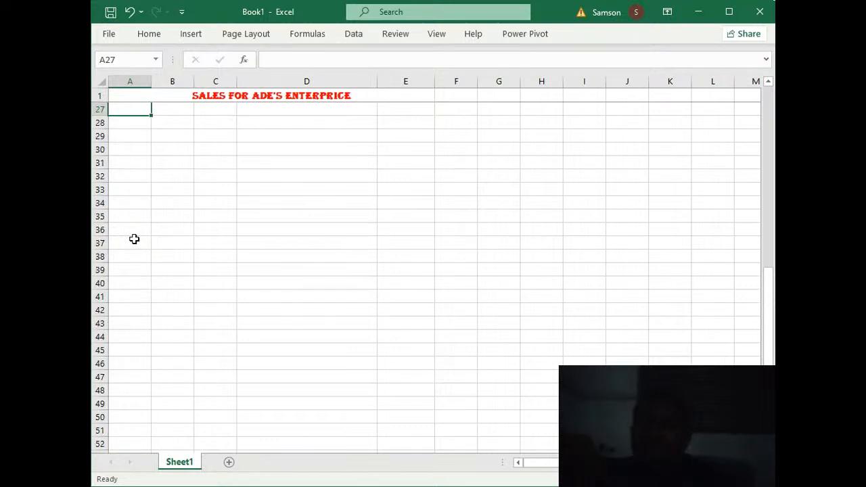
{"action": "key", "text": "Up"}
{"action": "key", "text": "Up"}
{"action": "key", "text": "Up"}
{"action": "key", "text": "Up"}
{"action": "key", "text": "Up"}
{"action": "key", "text": "Up"}
{"action": "key", "text": "Up"}
{"action": "key", "text": "Up"}
{"action": "key", "text": "Up"}
{"action": "key", "text": "Up"}
{"action": "key", "text": "Up"}
{"action": "key", "text": "Up"}
{"action": "key", "text": "Up"}
{"action": "key", "text": "Up"}
{"action": "key", "text": "Up"}
{"action": "key", "text": "Up"}
{"action": "key", "text": "Up"}
{"action": "key", "text": "Up"}
{"action": "key", "text": "Up"}
{"action": "key", "text": "Up"}
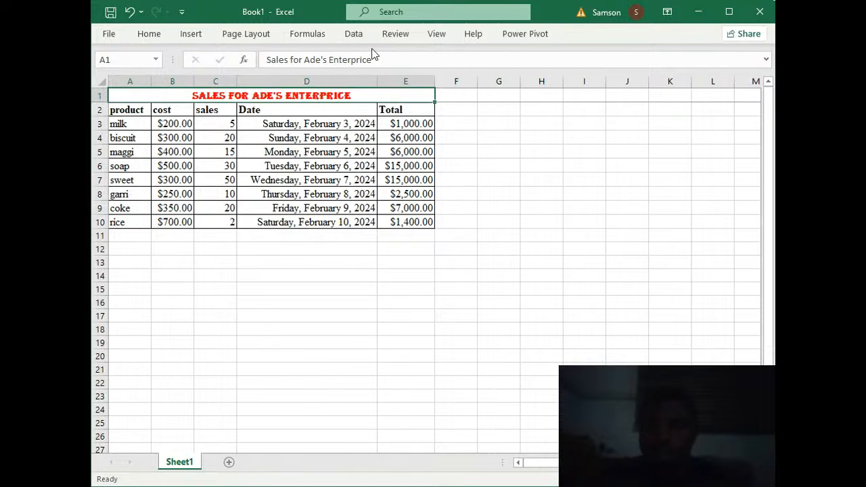
Step: Unfreeze the sheet's top row
{"action": "left_click", "coordinate": [353, 34]}
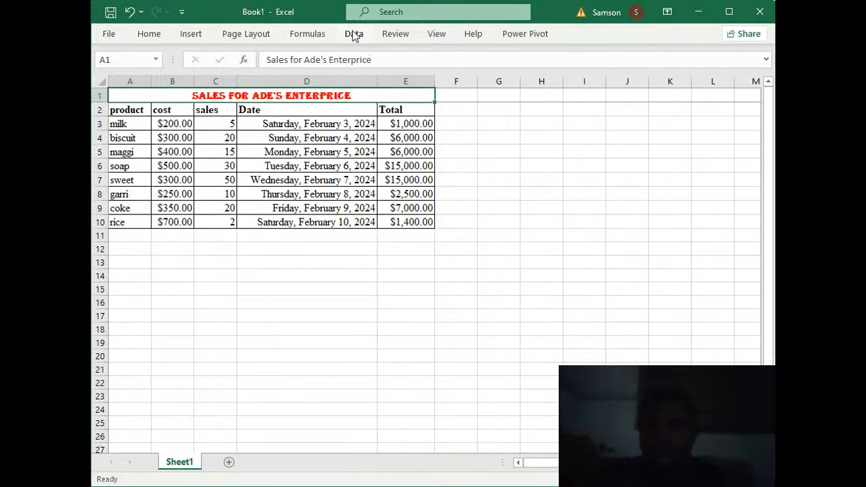
{"action": "left_click", "coordinate": [435, 35]}
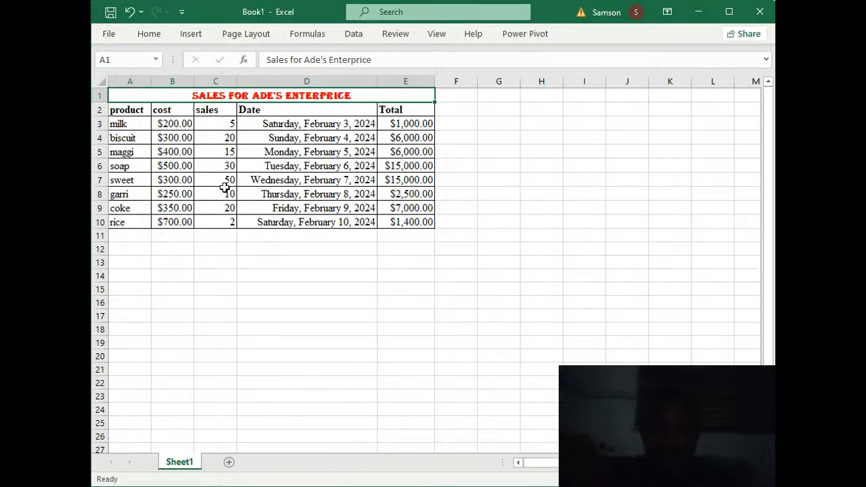
Step: Freeze the panes above row 2 so only the title row is locked
{"action": "left_click", "coordinate": [97, 110]}
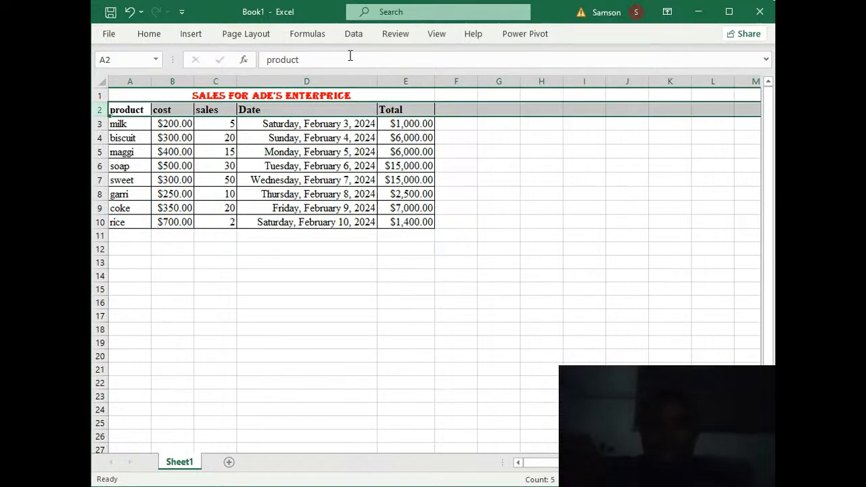
{"action": "left_click", "coordinate": [441, 35]}
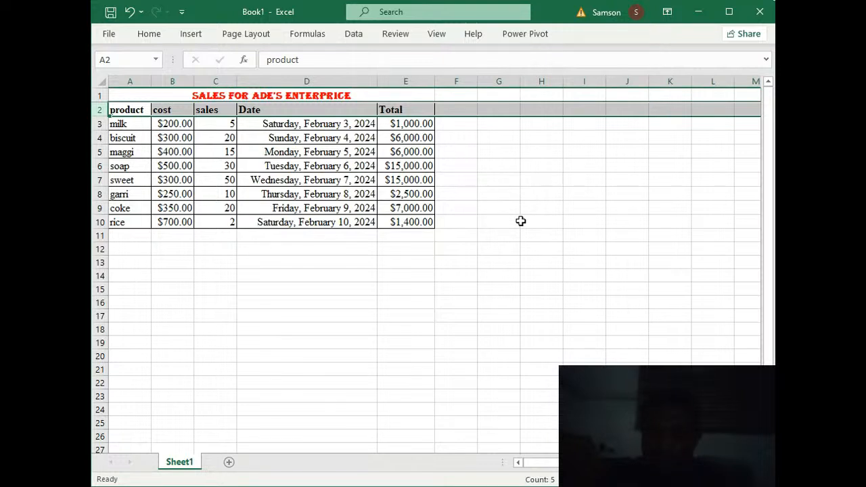
Step: Move down column D from row 11 to row 42 and back to the title to check which rows stay frozen
{"action": "left_click", "coordinate": [359, 239]}
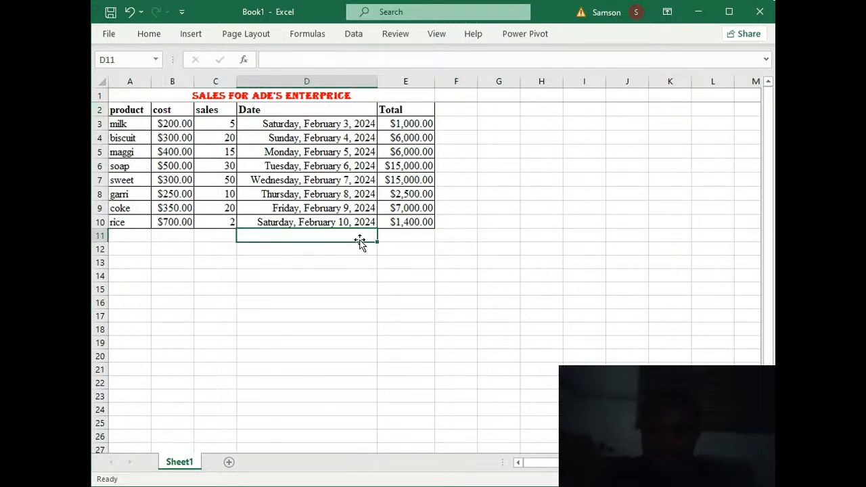
{"action": "key", "text": "Down"}
{"action": "key", "text": "Down"}
{"action": "key", "text": "Down"}
{"action": "key", "text": "Down"}
{"action": "key", "text": "Down"}
{"action": "key", "text": "Down"}
{"action": "key", "text": "Down"}
{"action": "key", "text": "Down"}
{"action": "key", "text": "Down"}
{"action": "key", "text": "Down"}
{"action": "key", "text": "Down"}
{"action": "key", "text": "Down"}
{"action": "key", "text": "Down"}
{"action": "key", "text": "Down"}
{"action": "key", "text": "Down"}
{"action": "key", "text": "Down"}
{"action": "key", "text": "Down"}
{"action": "key", "text": "Down"}
{"action": "key", "text": "Down"}
{"action": "key", "text": "Down"}
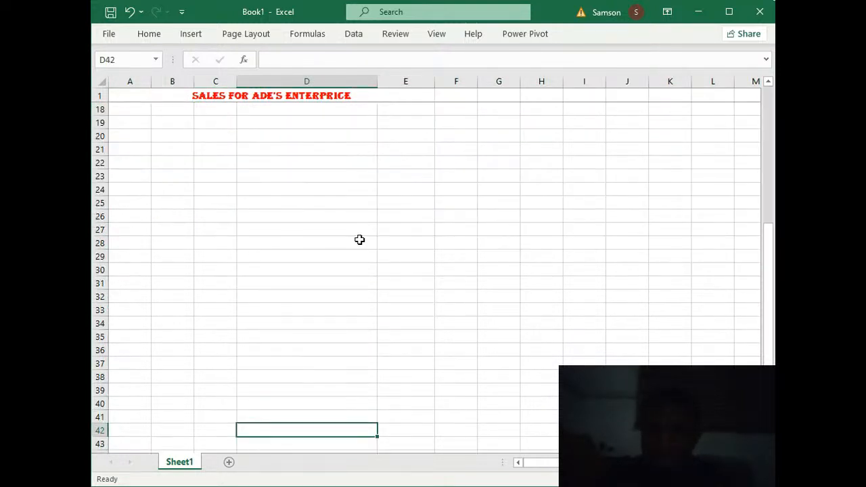
{"action": "key", "text": "Up"}
{"action": "key", "text": "Up"}
{"action": "key", "text": "Up"}
{"action": "key", "text": "Up"}
{"action": "key", "text": "Up"}
{"action": "key", "text": "Up"}
{"action": "key", "text": "Up"}
{"action": "key", "text": "Up"}
{"action": "key", "text": "Up"}
{"action": "key", "text": "Up"}
{"action": "key", "text": "Up"}
{"action": "key", "text": "Up"}
{"action": "key", "text": "Up"}
{"action": "key", "text": "Up"}
{"action": "key", "text": "Up"}
{"action": "key", "text": "Up"}
{"action": "key", "text": "Up"}
{"action": "key", "text": "Up"}
{"action": "key", "text": "Up"}
{"action": "key", "text": "Up"}
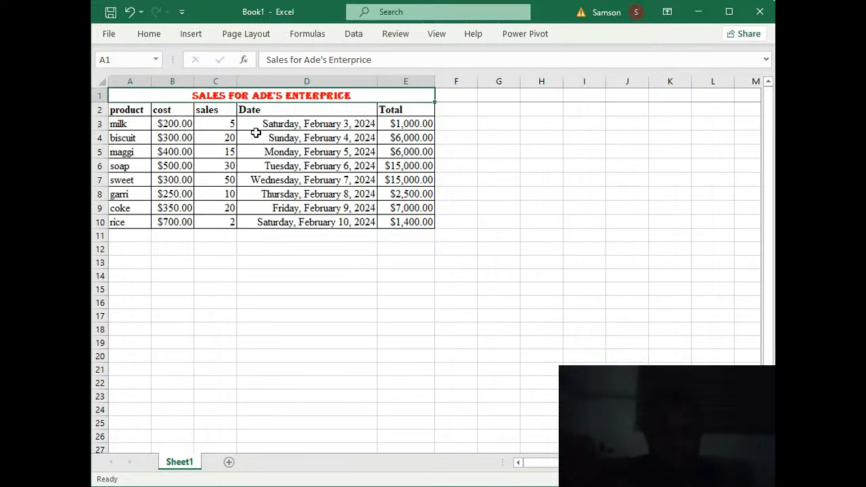
Step: Undo the title's last formatting change, and replace the existing freeze with one above row 3 that locks the title and header rows
{"action": "key", "text": "ctrl+z"}
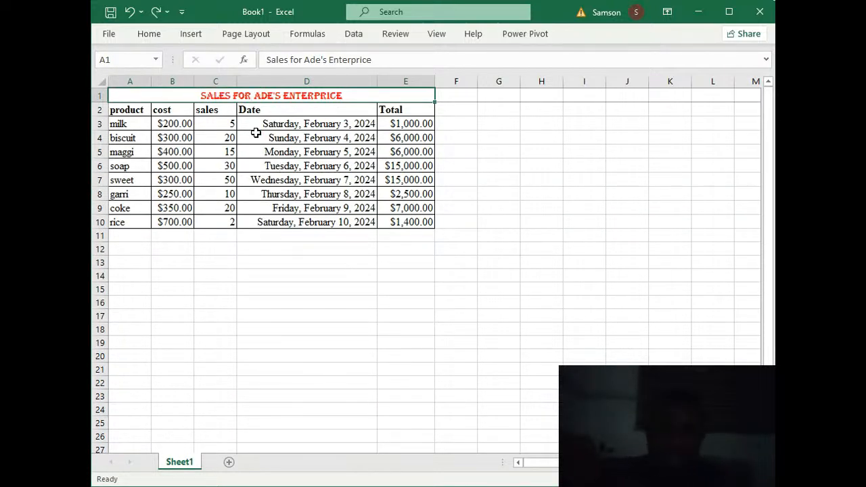
{"action": "left_click", "coordinate": [98, 110]}
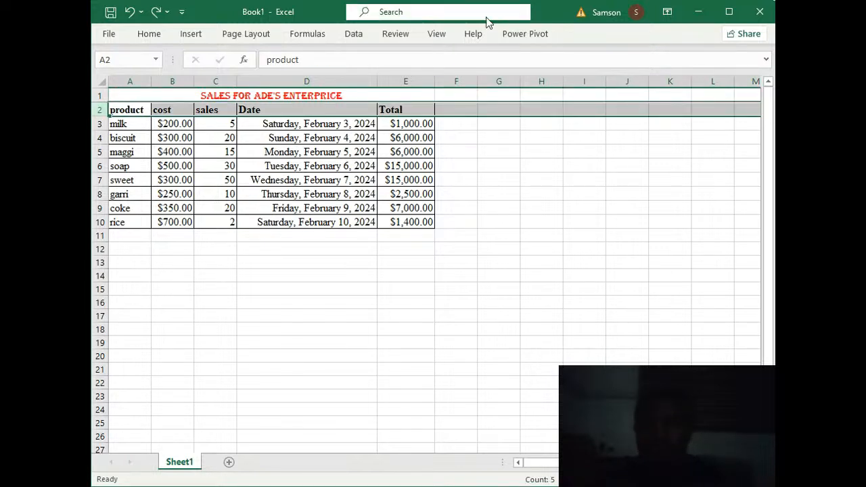
{"action": "left_click", "coordinate": [99, 124]}
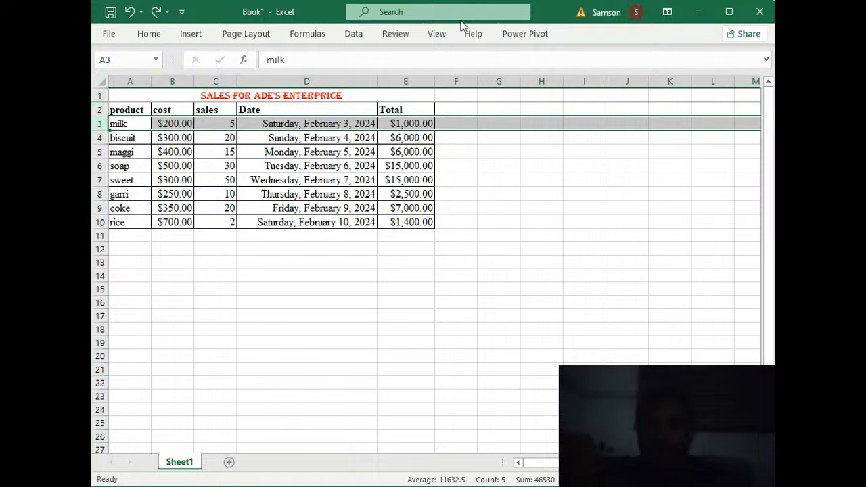
{"action": "left_click", "coordinate": [436, 33]}
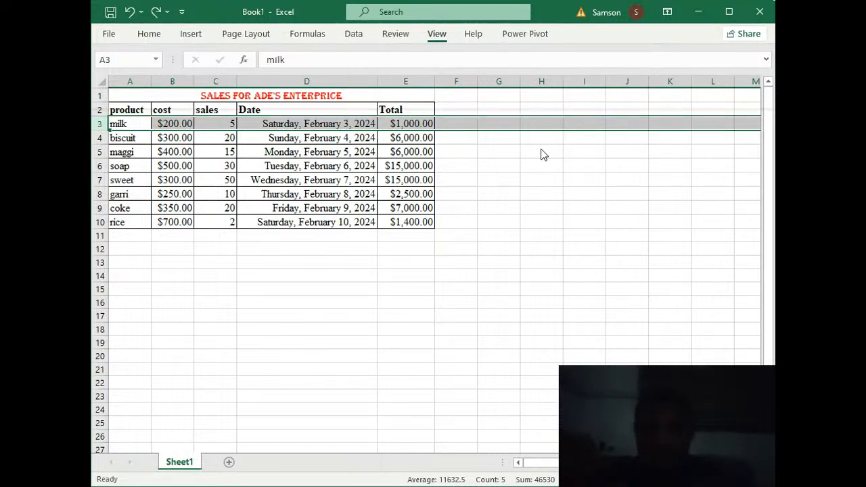
Step: Move down column D past row 61 and back up to the title to check the frozen title and header rows
{"action": "left_click", "coordinate": [358, 235]}
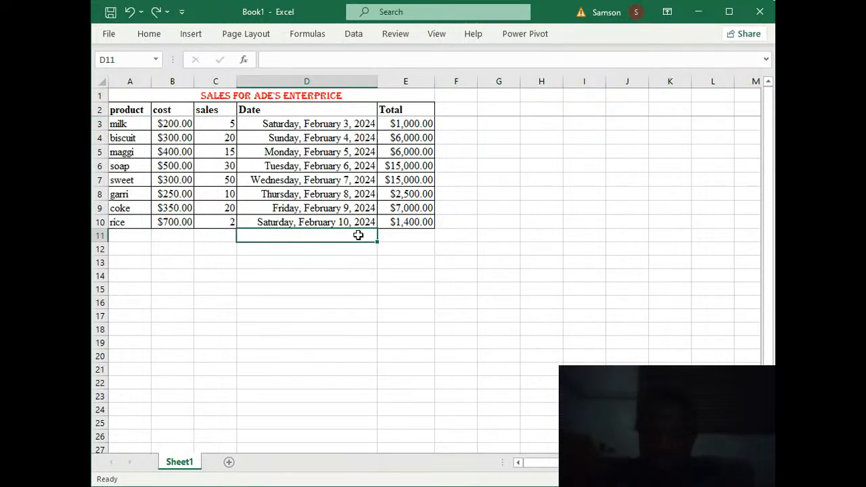
{"action": "key", "text": "Down"}
{"action": "key", "text": "Down"}
{"action": "key", "text": "Down"}
{"action": "key", "text": "Down"}
{"action": "key", "text": "Down"}
{"action": "key", "text": "Down"}
{"action": "key", "text": "Down"}
{"action": "key", "text": "Down"}
{"action": "key", "text": "Down"}
{"action": "key", "text": "Down"}
{"action": "key", "text": "Down"}
{"action": "key", "text": "Down"}
{"action": "key", "text": "Down"}
{"action": "key", "text": "Down"}
{"action": "key", "text": "Down"}
{"action": "key", "text": "Down"}
{"action": "key", "text": "Down"}
{"action": "key", "text": "Down"}
{"action": "key", "text": "Down"}
{"action": "key", "text": "Down"}
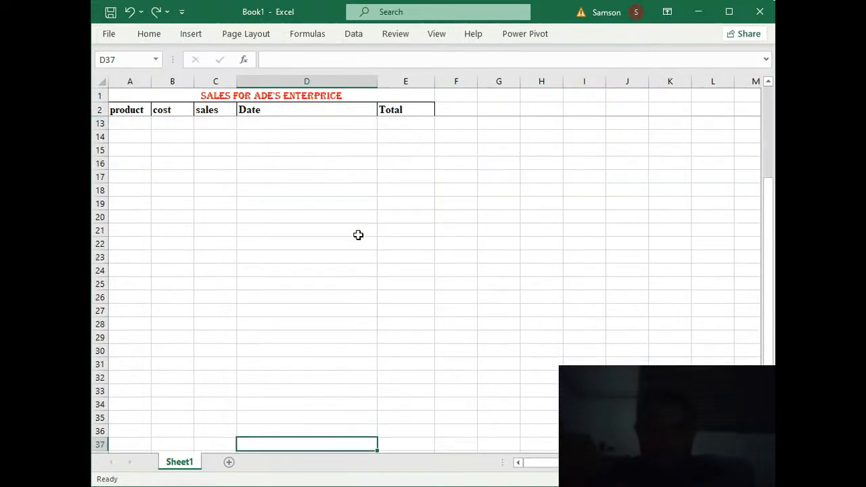
{"action": "key", "text": "Down"}
{"action": "key", "text": "Down"}
{"action": "key", "text": "Down"}
{"action": "key", "text": "Down"}
{"action": "key", "text": "Down"}
{"action": "key", "text": "Down"}
{"action": "key", "text": "Down"}
{"action": "key", "text": "Down"}
{"action": "key", "text": "Down"}
{"action": "key", "text": "Down"}
{"action": "key", "text": "Down"}
{"action": "key", "text": "Down"}
{"action": "key", "text": "Down"}
{"action": "key", "text": "Down"}
{"action": "key", "text": "Down"}
{"action": "key", "text": "Down"}
{"action": "key", "text": "Down"}
{"action": "key", "text": "Down"}
{"action": "key", "text": "Down"}
{"action": "key", "text": "Down"}
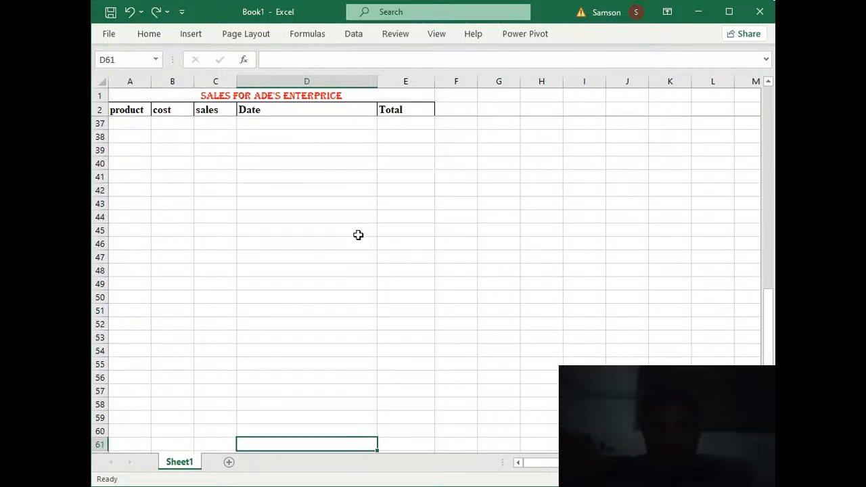
{"action": "key", "text": "Down"}
{"action": "key", "text": "Down"}
{"action": "key", "text": "Down"}
{"action": "key", "text": "Down"}
{"action": "key", "text": "Down"}
{"action": "key", "text": "Down"}
{"action": "key", "text": "Down"}
{"action": "key", "text": "Down"}
{"action": "key", "text": "Down"}
{"action": "key", "text": "Down"}
{"action": "key", "text": "Down"}
{"action": "key", "text": "Down"}
{"action": "key", "text": "Down"}
{"action": "key", "text": "Up"}
{"action": "key", "text": "Up"}
{"action": "key", "text": "Up"}
{"action": "key", "text": "Up"}
{"action": "key", "text": "Up"}
{"action": "key", "text": "Up"}
{"action": "key", "text": "Up"}
{"action": "key", "text": "Up"}
{"action": "key", "text": "Up"}
{"action": "key", "text": "Up"}
{"action": "key", "text": "Up"}
{"action": "key", "text": "Up"}
{"action": "key", "text": "Up"}
{"action": "key", "text": "Up"}
{"action": "key", "text": "Up"}
{"action": "key", "text": "Up"}
{"action": "key", "text": "Up"}
{"action": "key", "text": "Up"}
{"action": "key", "text": "Up"}
{"action": "key", "text": "Up"}
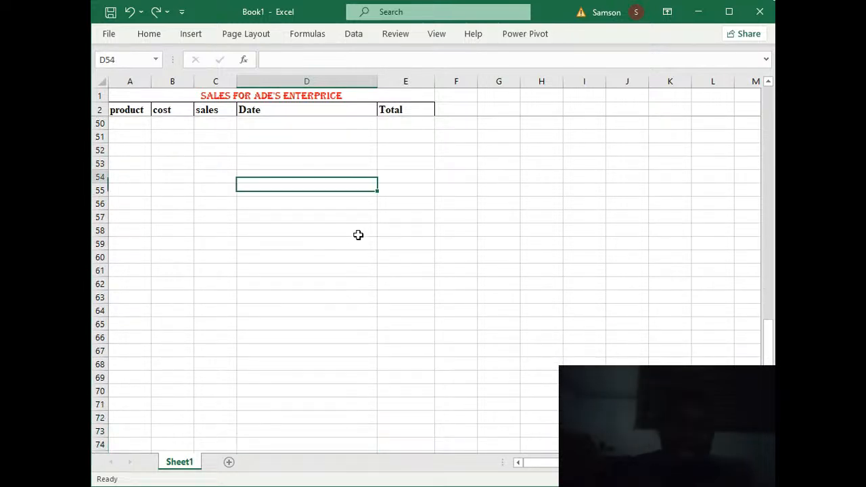
{"action": "key", "text": "Up"}
{"action": "key", "text": "Up"}
{"action": "key", "text": "Up"}
{"action": "key", "text": "Up"}
{"action": "key", "text": "Up"}
{"action": "key", "text": "Up"}
{"action": "key", "text": "Up"}
{"action": "key", "text": "Up"}
{"action": "key", "text": "Up"}
{"action": "key", "text": "Up"}
{"action": "key", "text": "Up"}
{"action": "key", "text": "Up"}
{"action": "key", "text": "Up"}
{"action": "key", "text": "Up"}
{"action": "key", "text": "Up"}
{"action": "key", "text": "Up"}
{"action": "key", "text": "Up"}
{"action": "key", "text": "Up"}
{"action": "key", "text": "Up"}
{"action": "key", "text": "Up"}
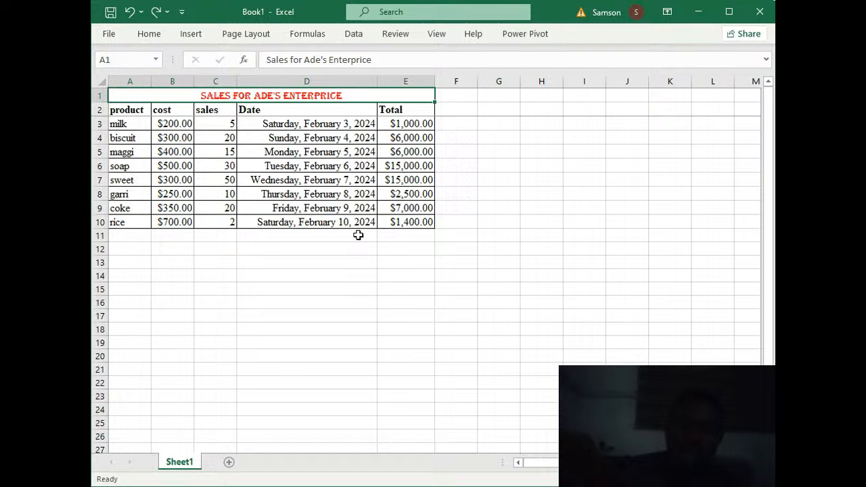
Step: Move down column D to row 67 and back up to the title to recheck the frozen top rows
{"action": "key", "text": "Down"}
{"action": "key", "text": "Down"}
{"action": "key", "text": "Down"}
{"action": "key", "text": "Down"}
{"action": "key", "text": "Down"}
{"action": "key", "text": "Down"}
{"action": "key", "text": "Down"}
{"action": "key", "text": "Down"}
{"action": "key", "text": "Down"}
{"action": "key", "text": "Down"}
{"action": "key", "text": "Down"}
{"action": "key", "text": "Down"}
{"action": "key", "text": "Down"}
{"action": "key", "text": "Down"}
{"action": "key", "text": "Down"}
{"action": "key", "text": "Down"}
{"action": "key", "text": "Down"}
{"action": "key", "text": "Down"}
{"action": "key", "text": "Down"}
{"action": "key", "text": "Down"}
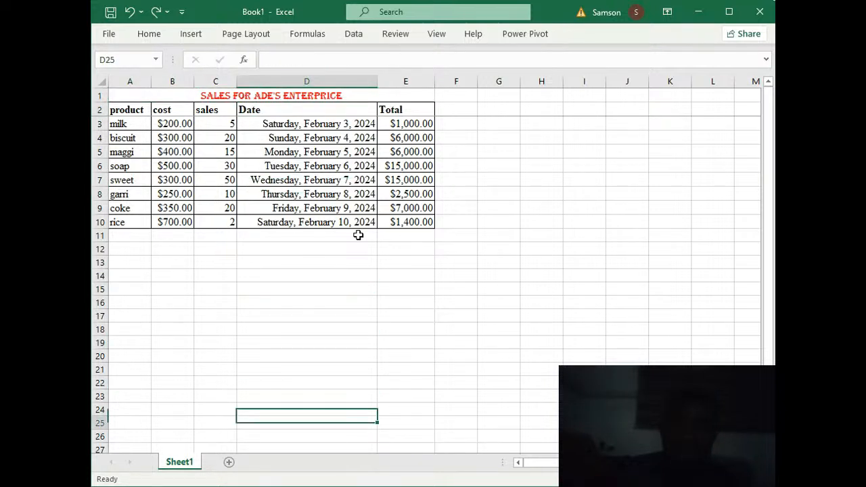
{"action": "key", "text": "Down"}
{"action": "key", "text": "Down"}
{"action": "key", "text": "Down"}
{"action": "key", "text": "Down"}
{"action": "key", "text": "Down"}
{"action": "key", "text": "Down"}
{"action": "key", "text": "Down"}
{"action": "key", "text": "Down"}
{"action": "key", "text": "Down"}
{"action": "key", "text": "Down"}
{"action": "key", "text": "Down"}
{"action": "key", "text": "Down"}
{"action": "key", "text": "Down"}
{"action": "key", "text": "Down"}
{"action": "key", "text": "Down"}
{"action": "key", "text": "Down"}
{"action": "key", "text": "Down"}
{"action": "key", "text": "Down"}
{"action": "key", "text": "Down"}
{"action": "key", "text": "Down"}
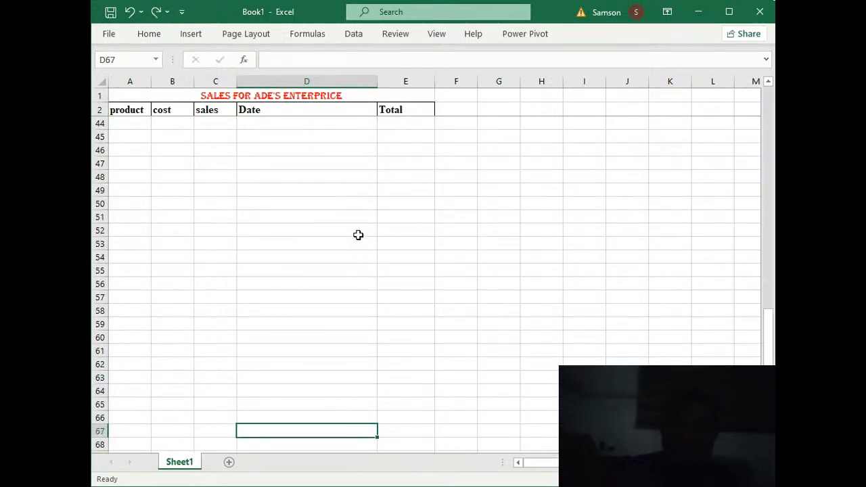
{"action": "key", "text": "Up"}
{"action": "key", "text": "Up"}
{"action": "key", "text": "Up"}
{"action": "key", "text": "Up"}
{"action": "key", "text": "Up"}
{"action": "key", "text": "Up"}
{"action": "key", "text": "Up"}
{"action": "key", "text": "Up"}
{"action": "key", "text": "Up"}
{"action": "key", "text": "Up"}
{"action": "key", "text": "Up"}
{"action": "key", "text": "Up"}
{"action": "key", "text": "Up"}
{"action": "key", "text": "Up"}
{"action": "key", "text": "Up"}
{"action": "key", "text": "Up"}
{"action": "key", "text": "Up"}
{"action": "key", "text": "Up"}
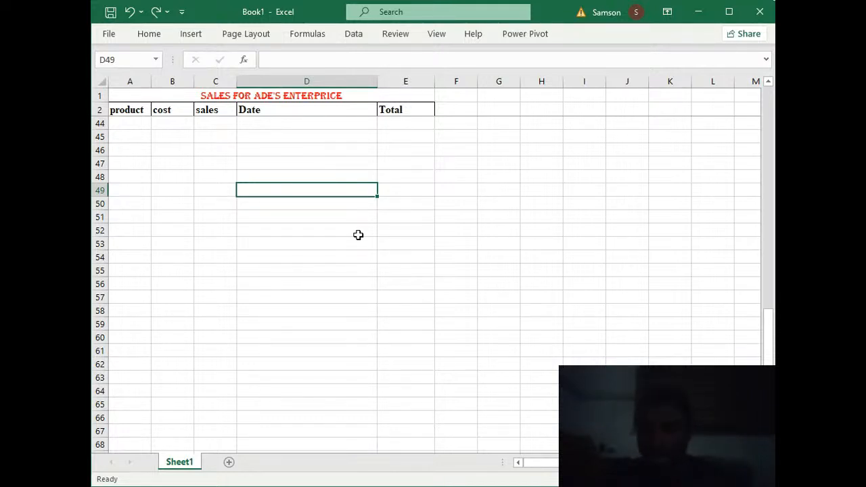
{"action": "key", "text": "Up"}
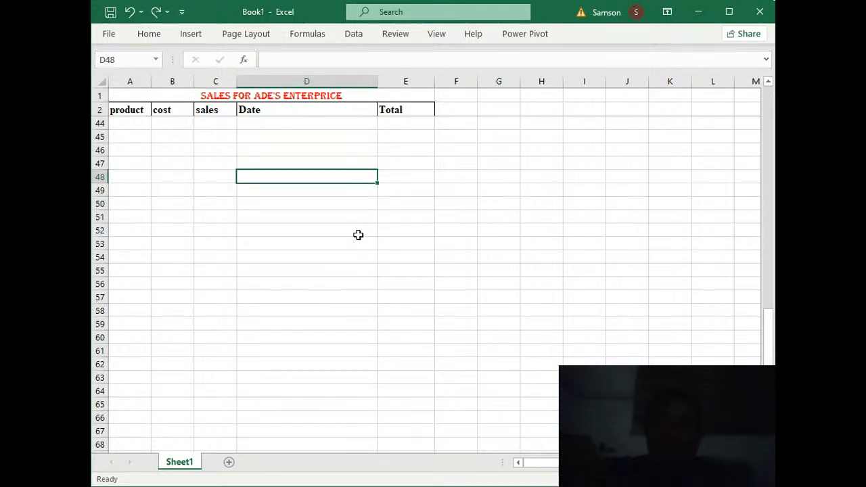
{"action": "key", "text": "Up"}
{"action": "key", "text": "Up"}
{"action": "key", "text": "Up"}
{"action": "key", "text": "Up"}
{"action": "key", "text": "Up"}
{"action": "key", "text": "Up"}
{"action": "key", "text": "Up"}
{"action": "key", "text": "Up"}
{"action": "key", "text": "Up"}
{"action": "key", "text": "Up"}
{"action": "key", "text": "Up"}
{"action": "key", "text": "Up"}
{"action": "key", "text": "Up"}
{"action": "key", "text": "Up"}
{"action": "key", "text": "Up"}
{"action": "key", "text": "Up"}
{"action": "key", "text": "Up"}
{"action": "key", "text": "Up"}
{"action": "key", "text": "Up"}
{"action": "key", "text": "Up"}
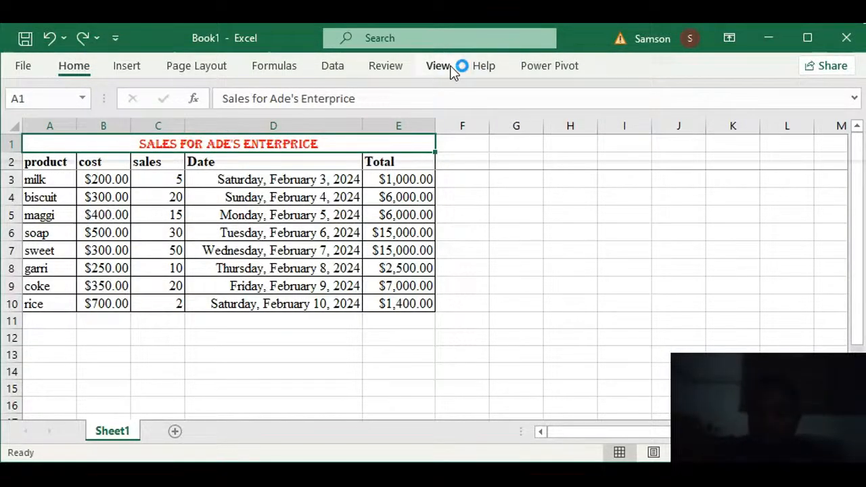
{"action": "left_click", "coordinate": [452, 68]}
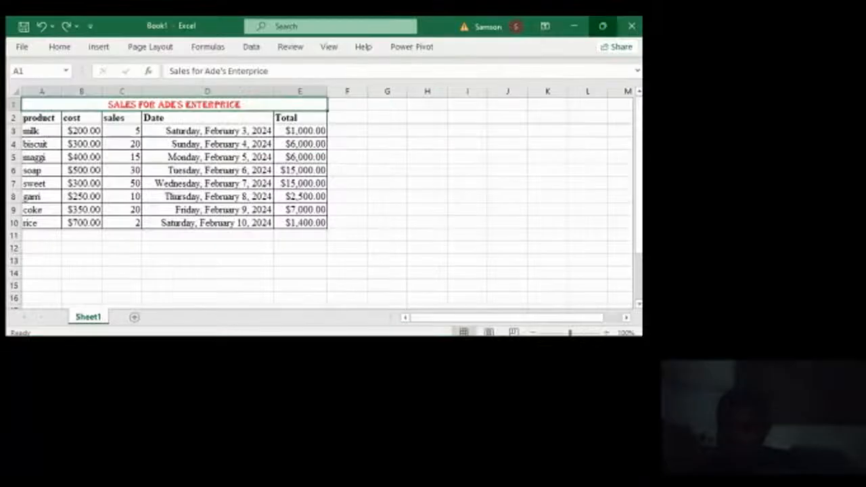
{"action": "left_click", "coordinate": [808, 37]}
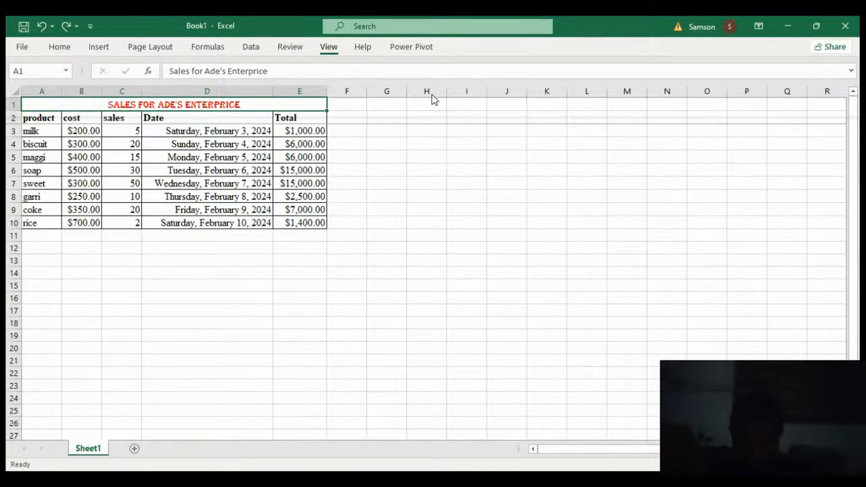
{"action": "left_click", "coordinate": [391, 193]}
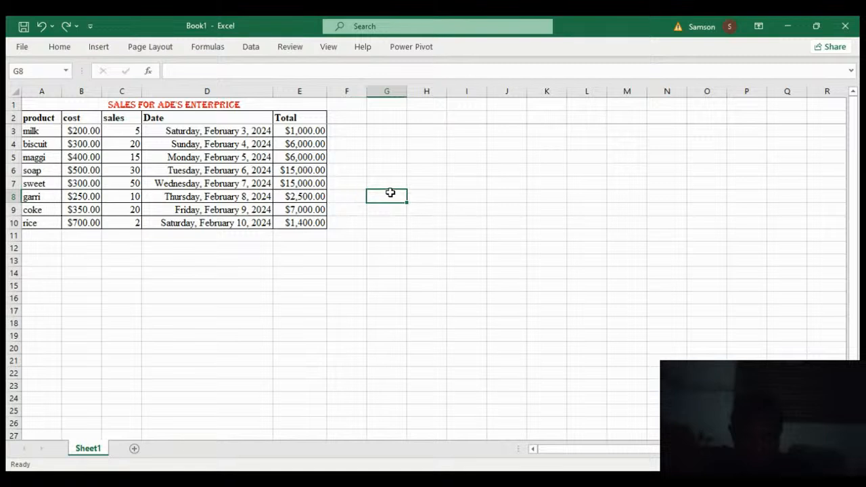
{"action": "left_click", "coordinate": [325, 48]}
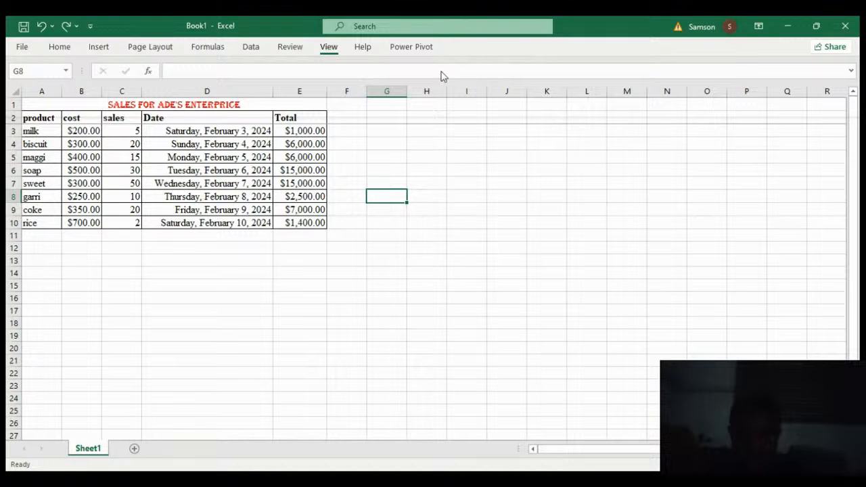
{"action": "left_click", "coordinate": [815, 27]}
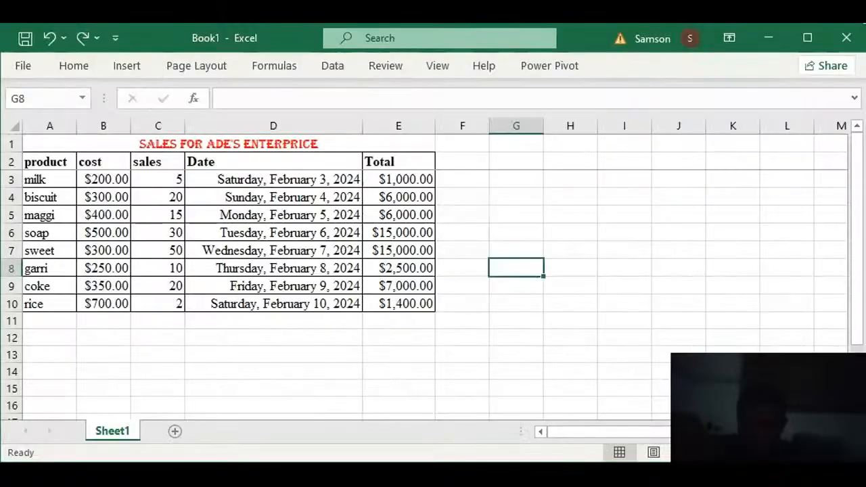
{"action": "left_click", "coordinate": [447, 70]}
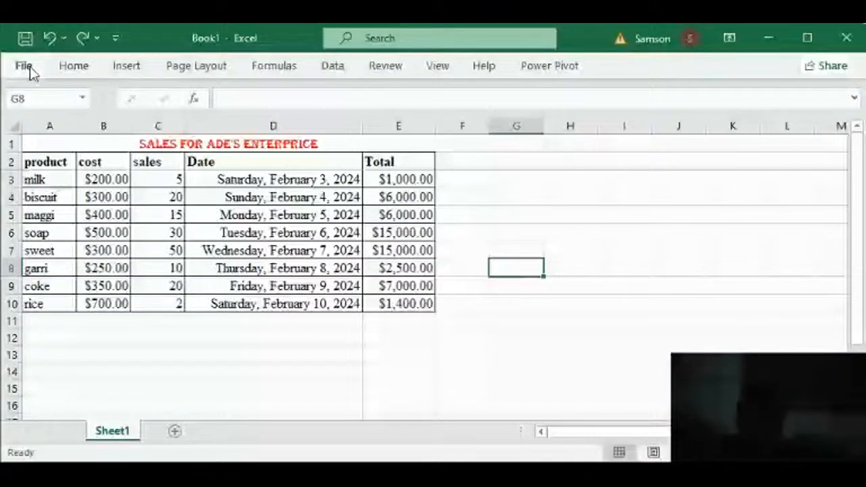
{"action": "left_click", "coordinate": [30, 71]}
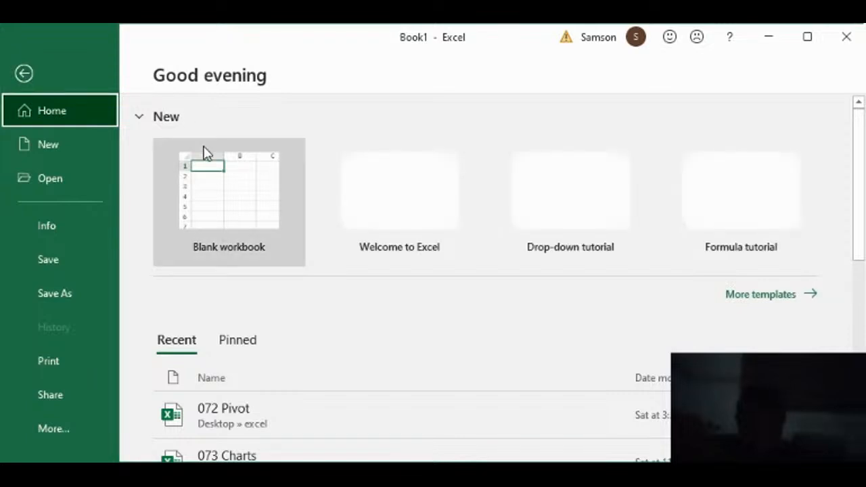
{"action": "left_click", "coordinate": [24, 74]}
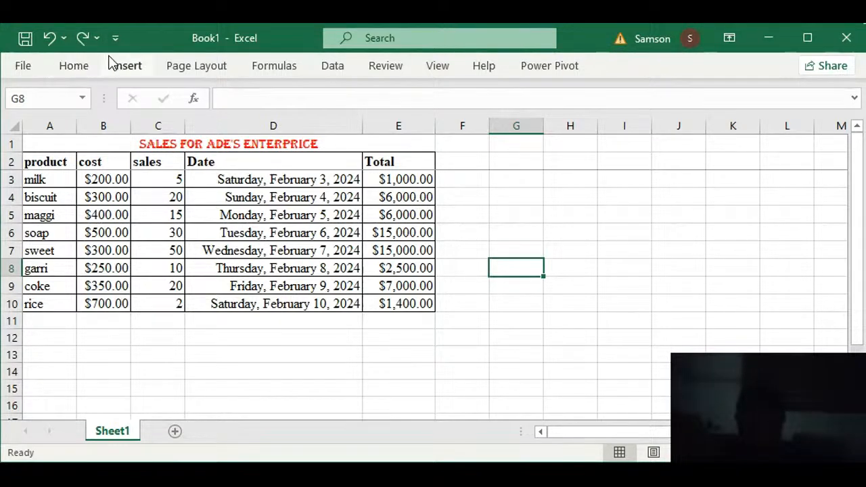
{"action": "left_click", "coordinate": [439, 73]}
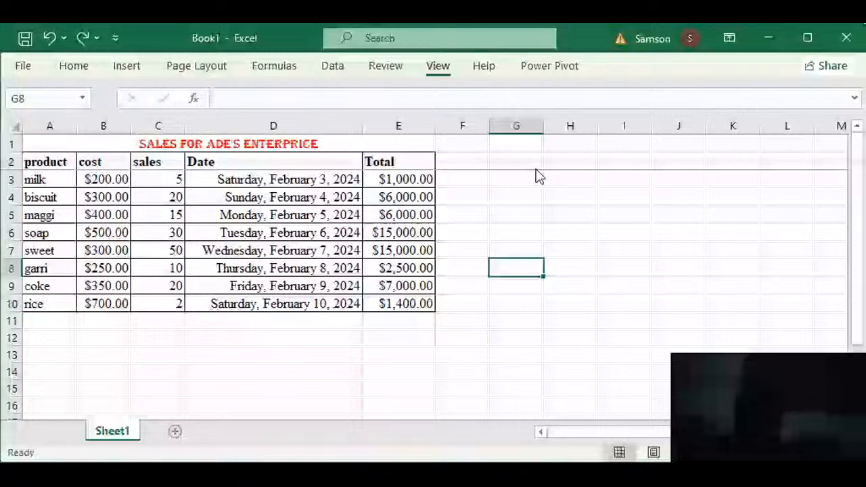
{"action": "left_click", "coordinate": [580, 46]}
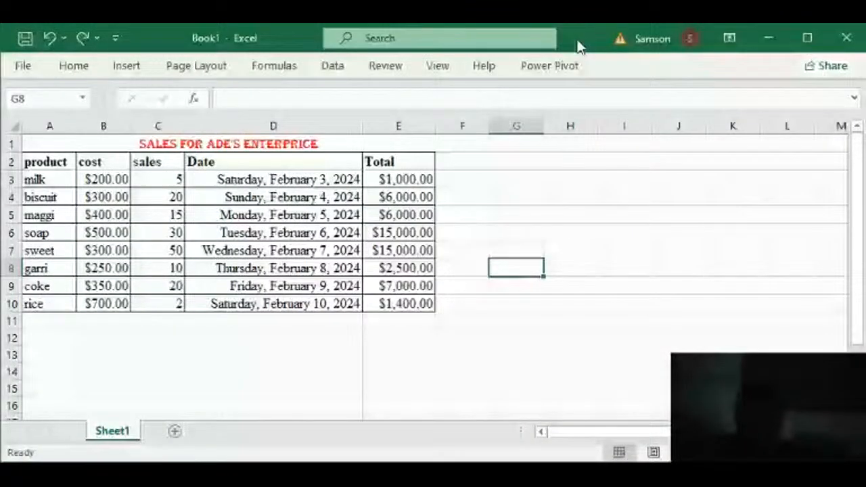
{"action": "left_click", "coordinate": [440, 66]}
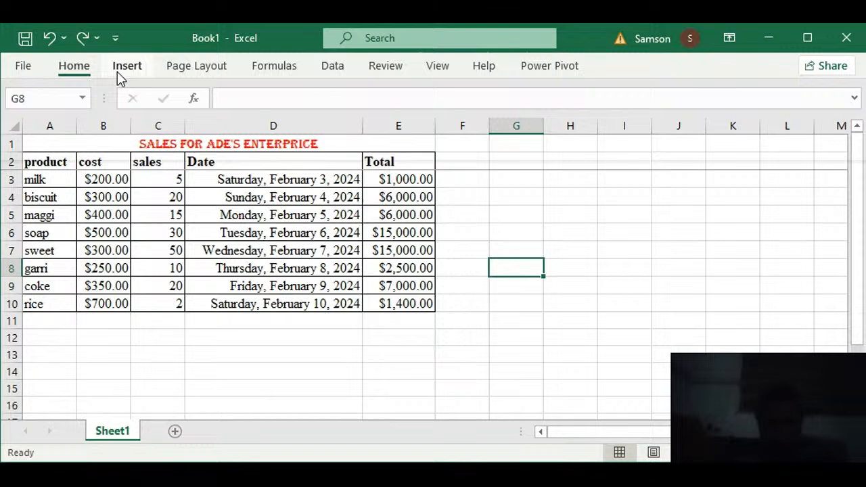
Step: Set the ribbon to keep its commands displayed along with the tabs, and bring up the view commands
{"action": "left_click", "coordinate": [730, 37]}
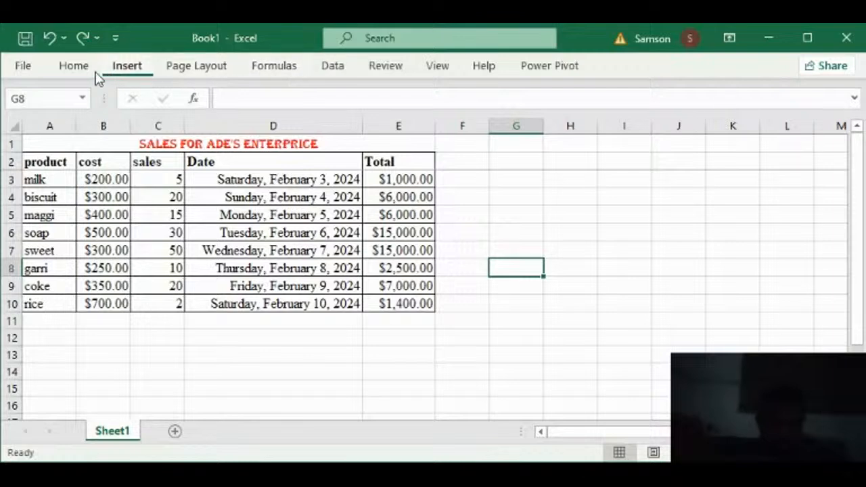
{"action": "left_click", "coordinate": [76, 67]}
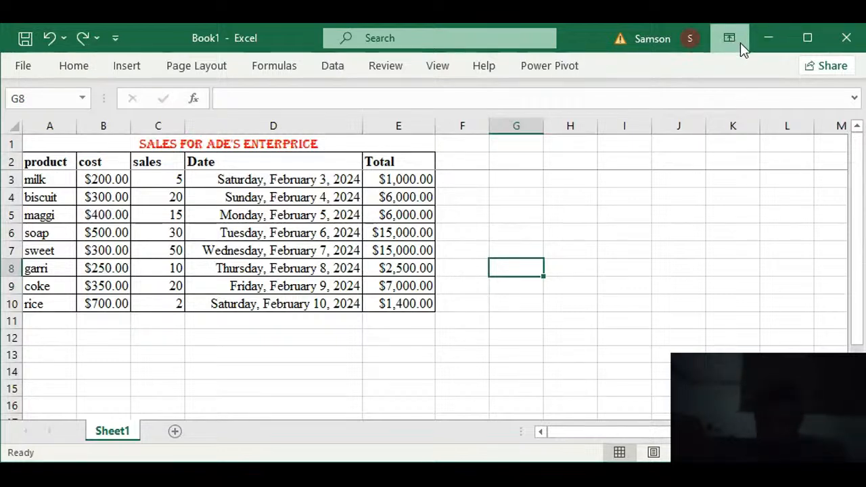
{"action": "left_click", "coordinate": [752, 198]}
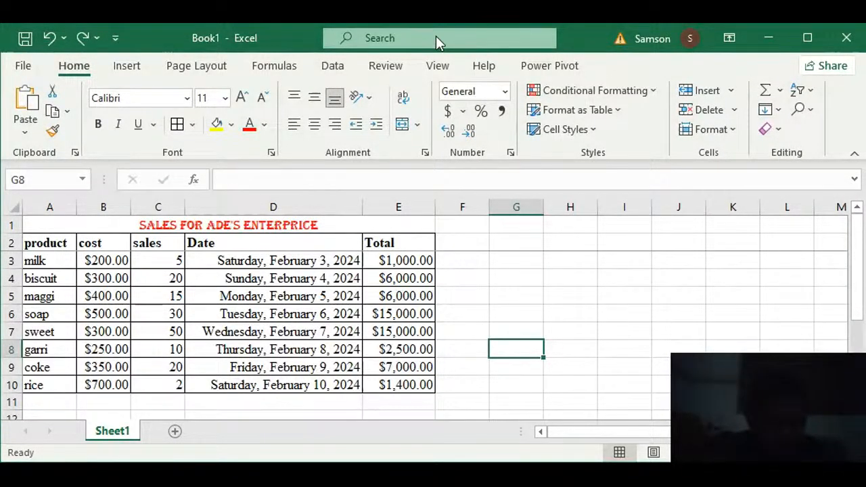
{"action": "left_click", "coordinate": [428, 68]}
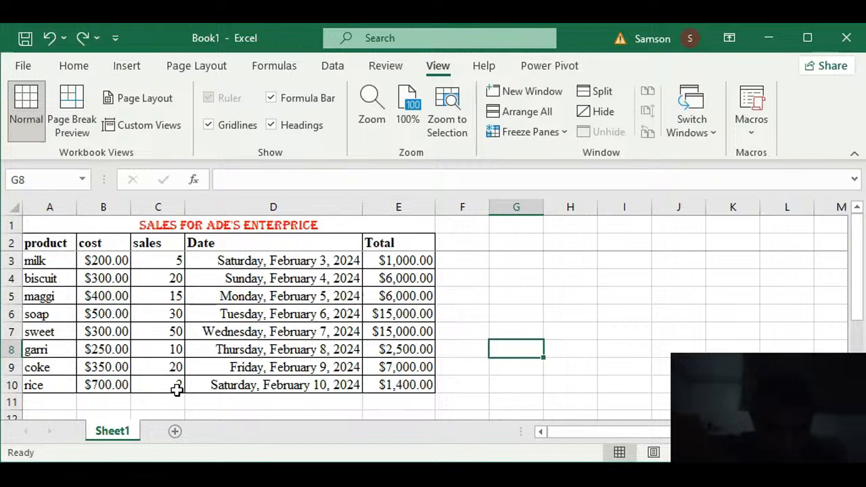
Step: Add the column headers Product in cell F2 and Subtraction in cell G2, beside the Total header
{"action": "left_click", "coordinate": [152, 401]}
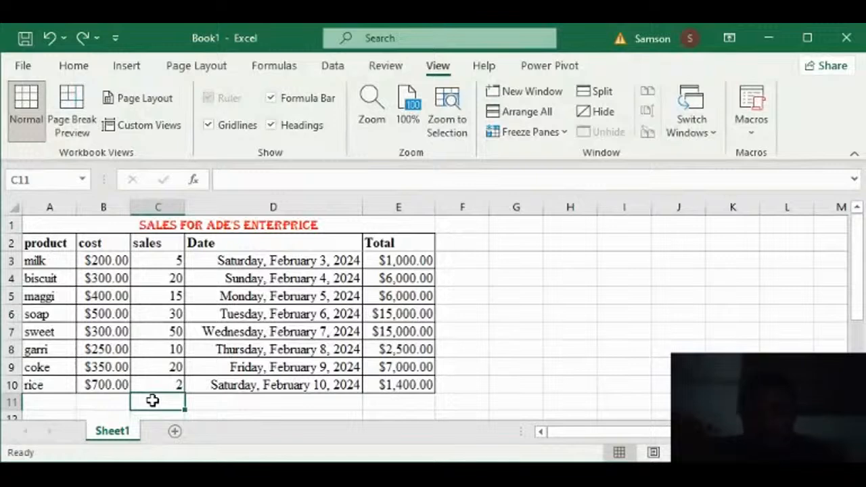
{"action": "left_click", "coordinate": [464, 243]}
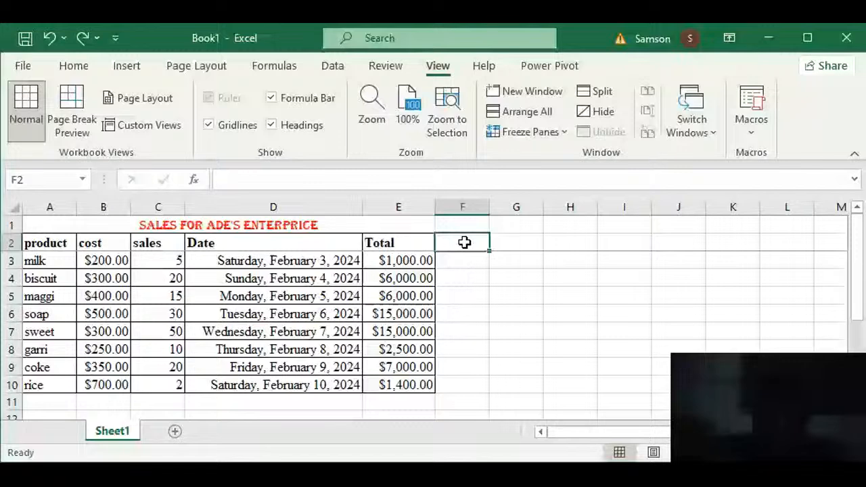
{"action": "type", "text": "Product"}
{"action": "key", "text": "Tab"}
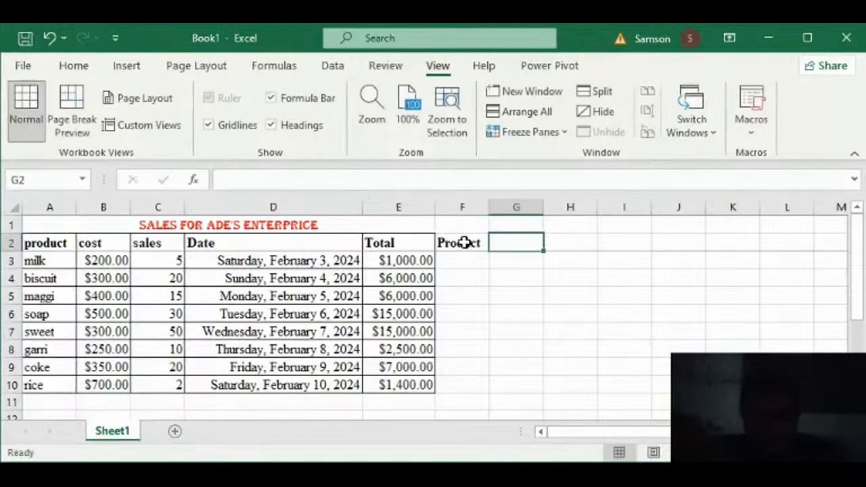
{"action": "type", "text": "Sub"}
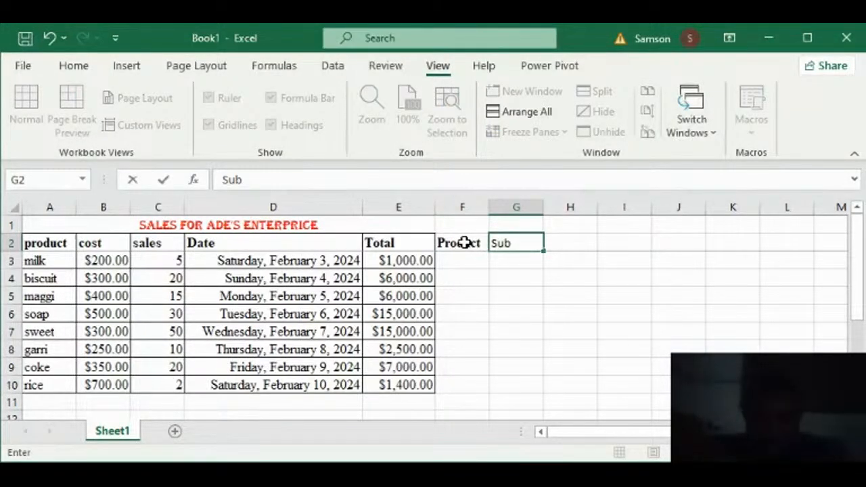
{"action": "type", "text": "traction"}
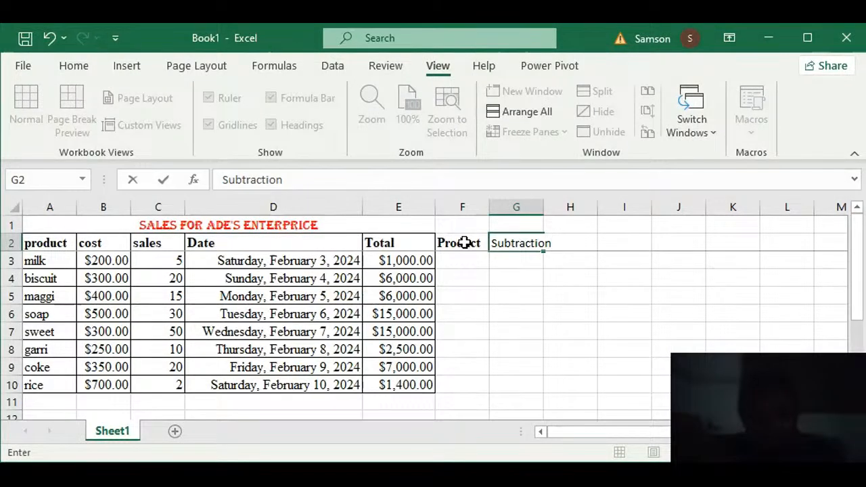
{"action": "key", "text": "Tab"}
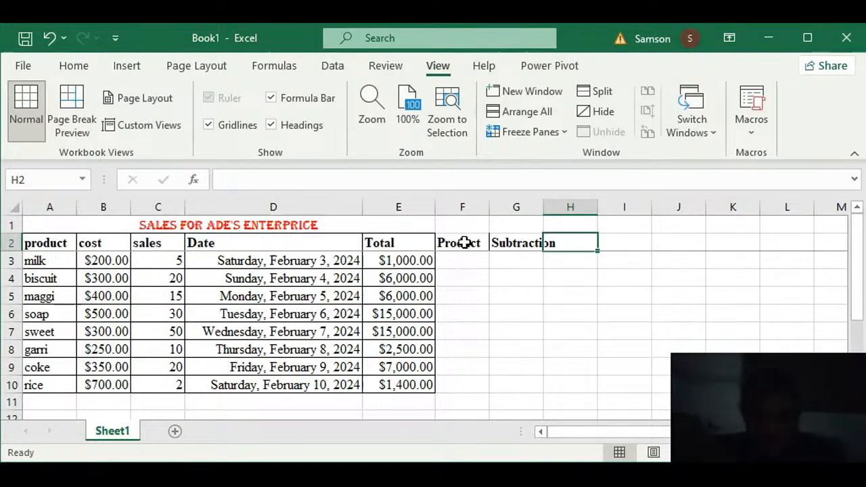
Step: Add the column headers Division in cell H2 and Addition in cell I2
{"action": "type", "text": "Dision"}
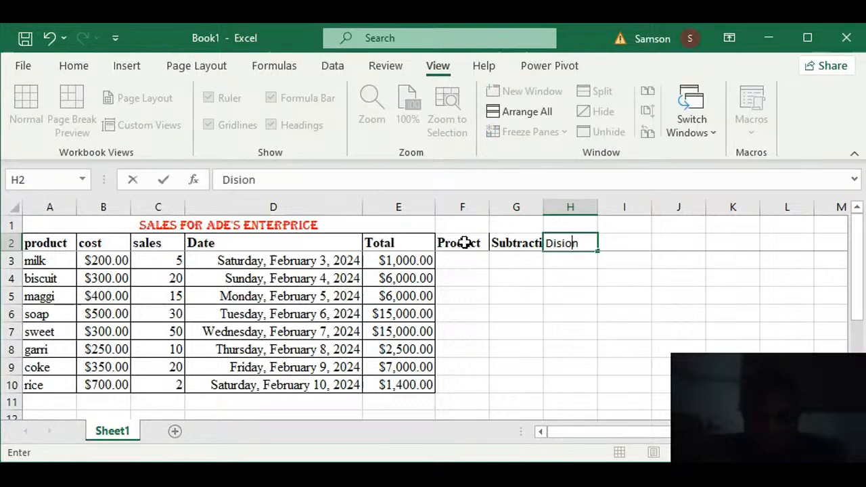
{"action": "key", "text": "BackSpace"}
{"action": "key", "text": "BackSpace"}
{"action": "key", "text": "BackSpace"}
{"action": "key", "text": "BackSpace"}
{"action": "type", "text": "vision"}
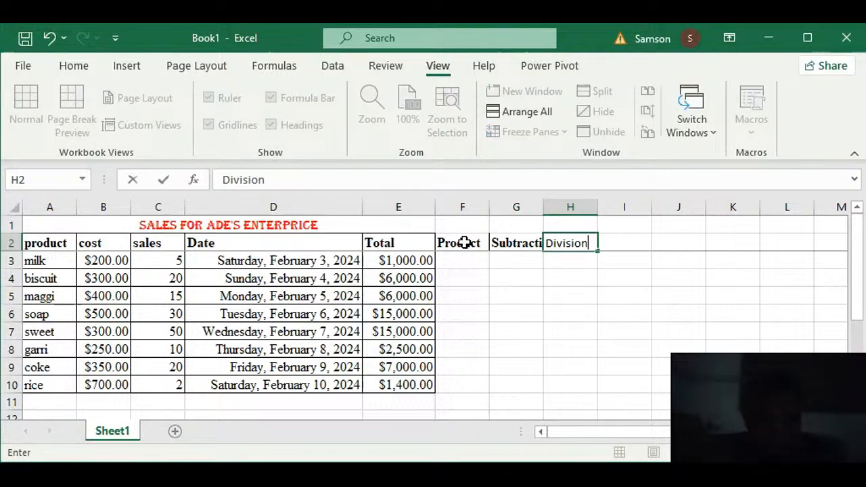
{"action": "key", "text": "Tab"}
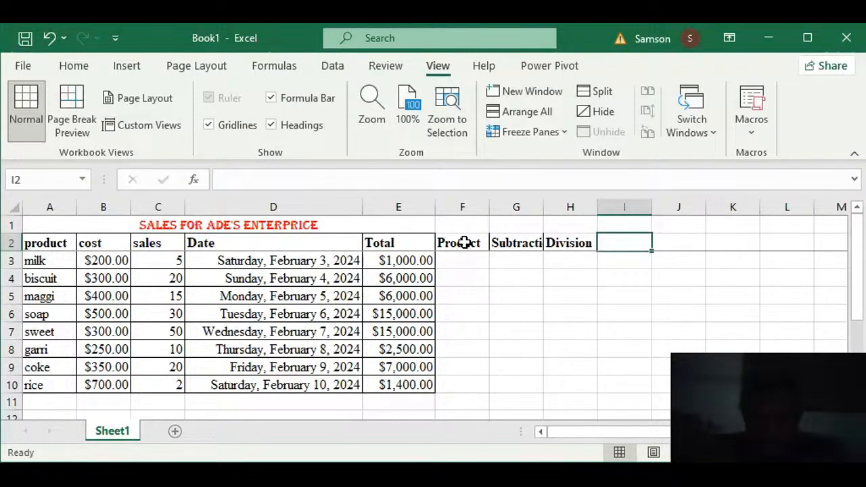
{"action": "type", "text": "Addition"}
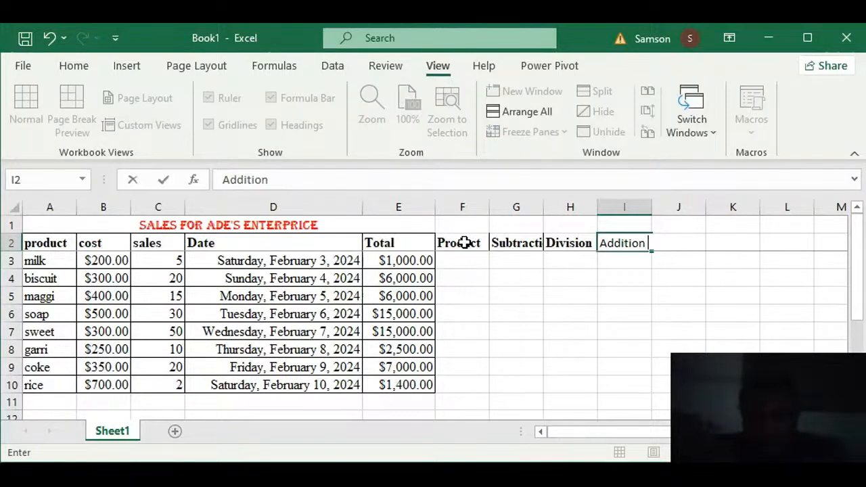
{"action": "key", "text": "Return"}
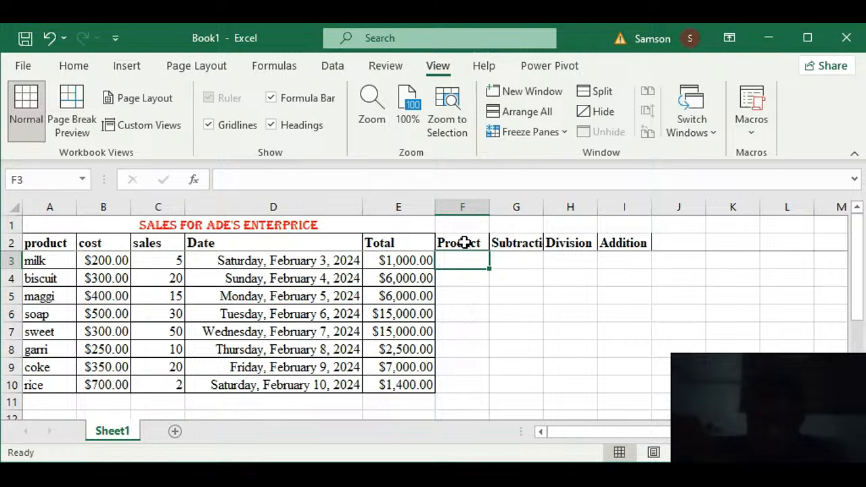
Step: Enter the formula =PRODUCT(B3,C3) in cell F3 to multiply the milk row's cost by its sales
{"action": "left_click", "coordinate": [382, 263]}
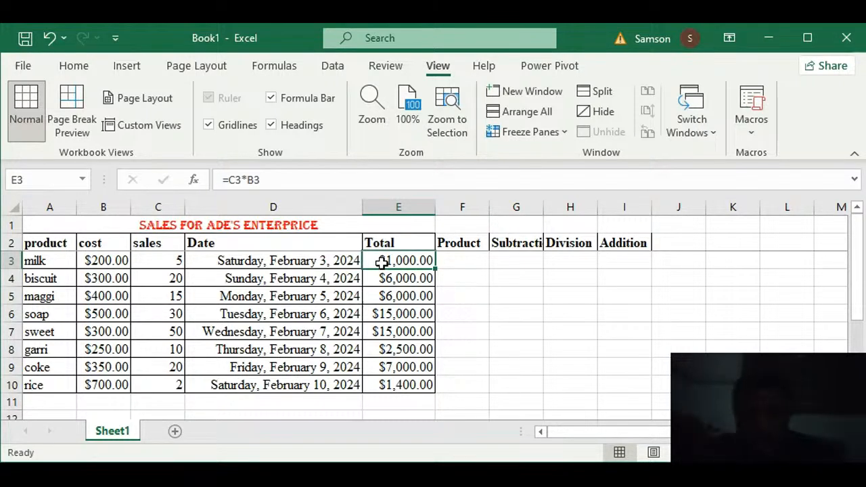
{"action": "left_click", "coordinate": [463, 259]}
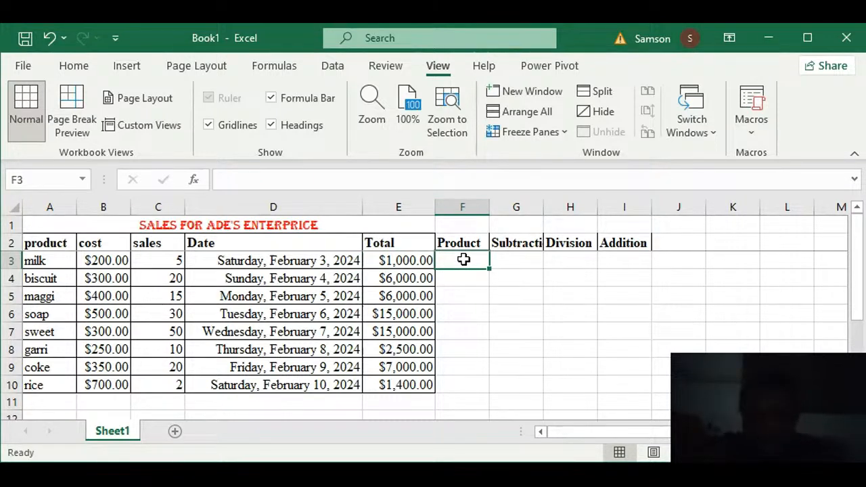
{"action": "type", "text": "=PRODUCT(B3"}
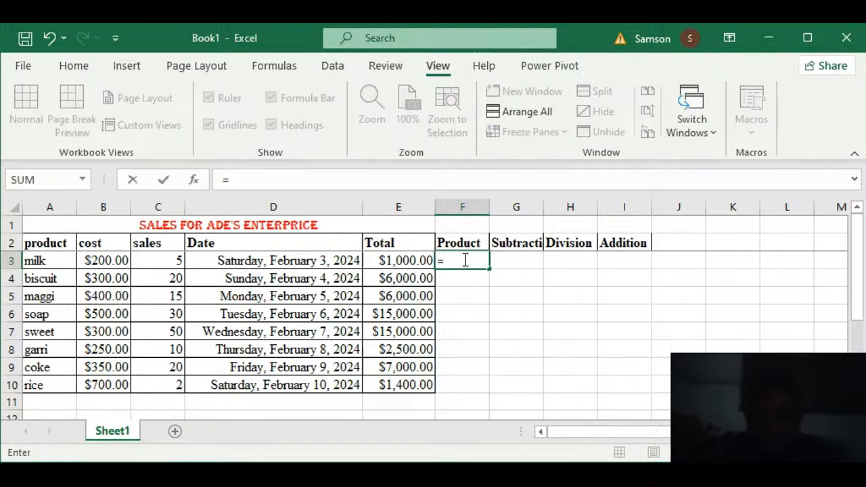
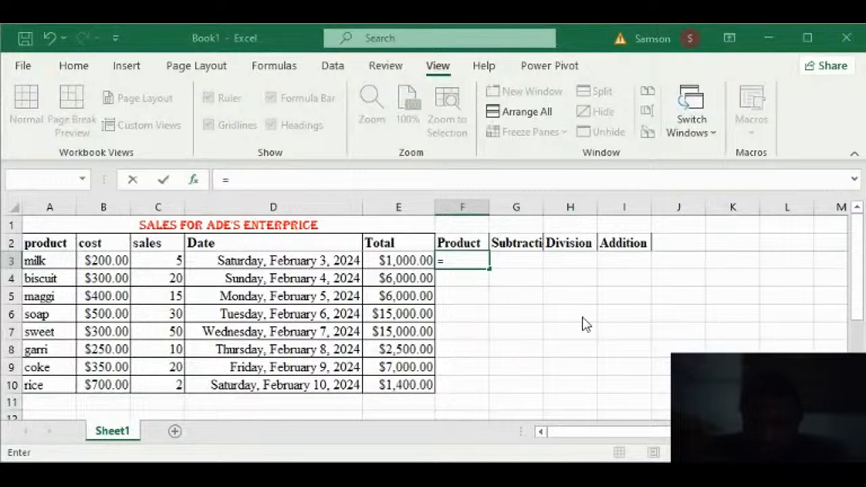
{"action": "type", "text": "PRODUCT(E3)"}
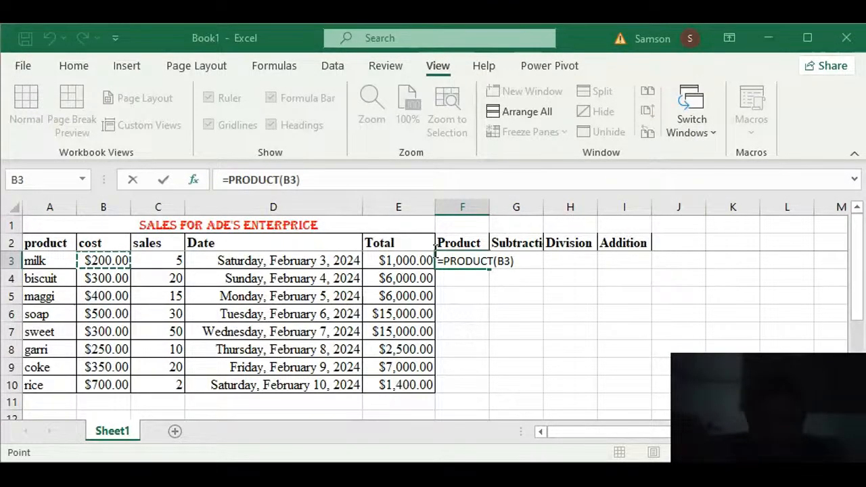
{"action": "key", "text": "F2"}
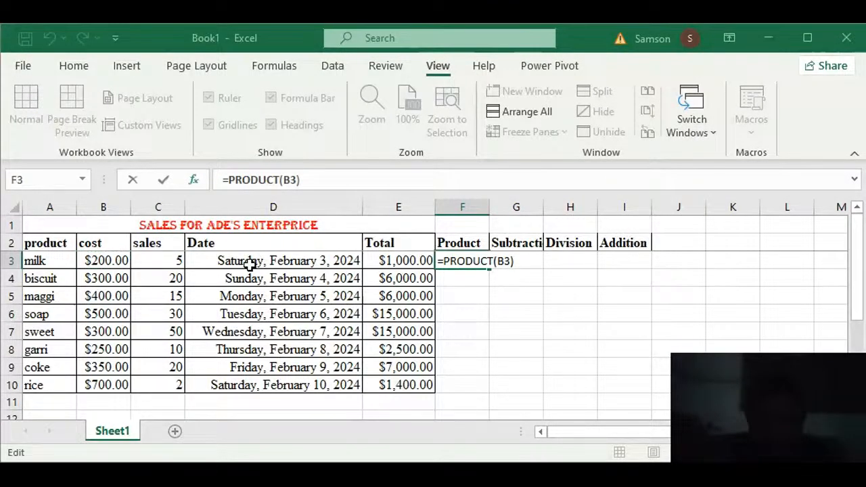
{"action": "type", "text": ","}
{"action": "left_click", "coordinate": [176, 263]}
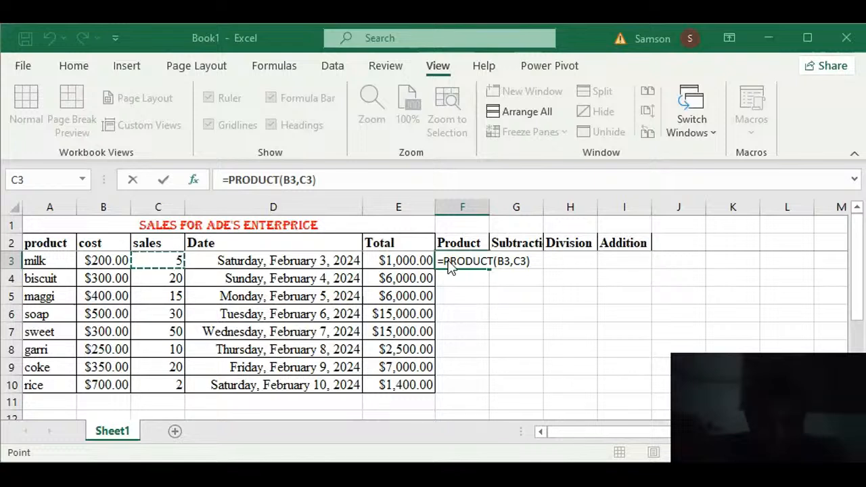
{"action": "key", "text": "F2"}
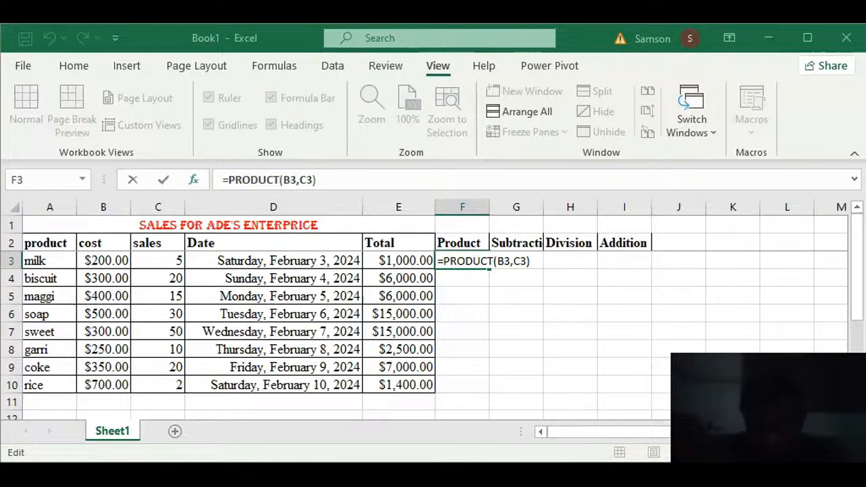
{"action": "key", "text": "ctrl+Return"}
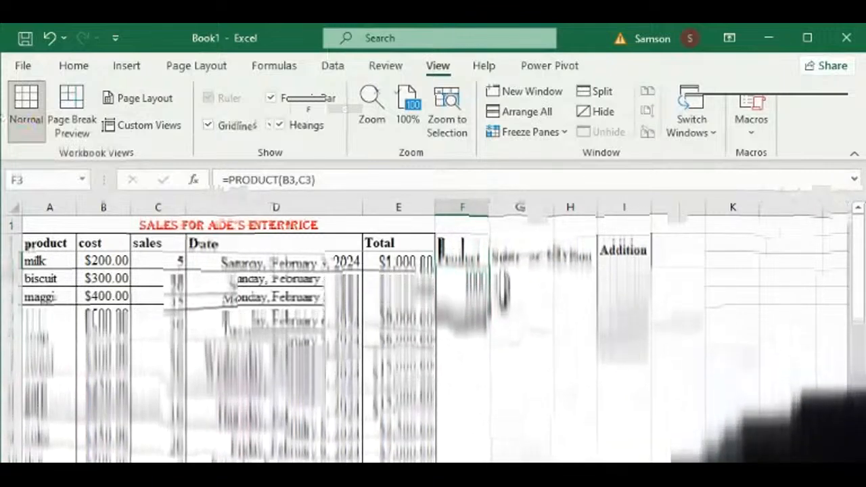
Step: Enter the formula =IMSUB(B4,B3) in cell G3 to subtract the milk cost from the biscuit cost
{"action": "left_click", "coordinate": [503, 261]}
{"action": "type", "text": "="}
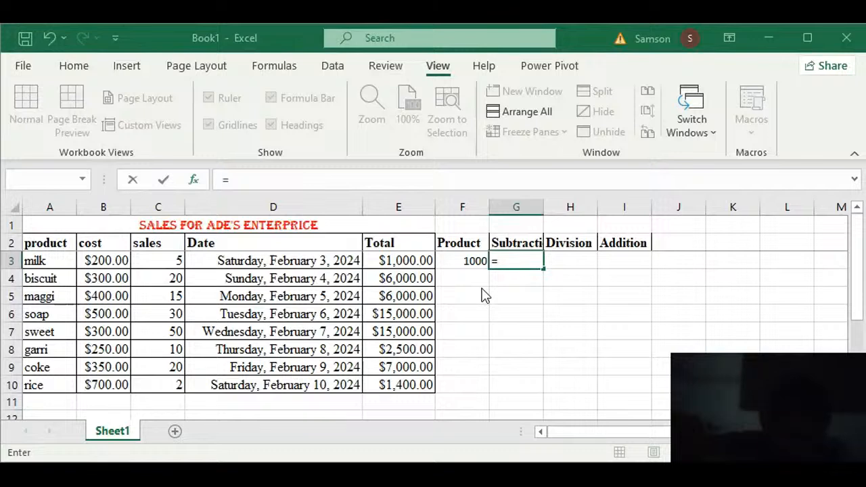
{"action": "type", "text": "IMSUB()"}
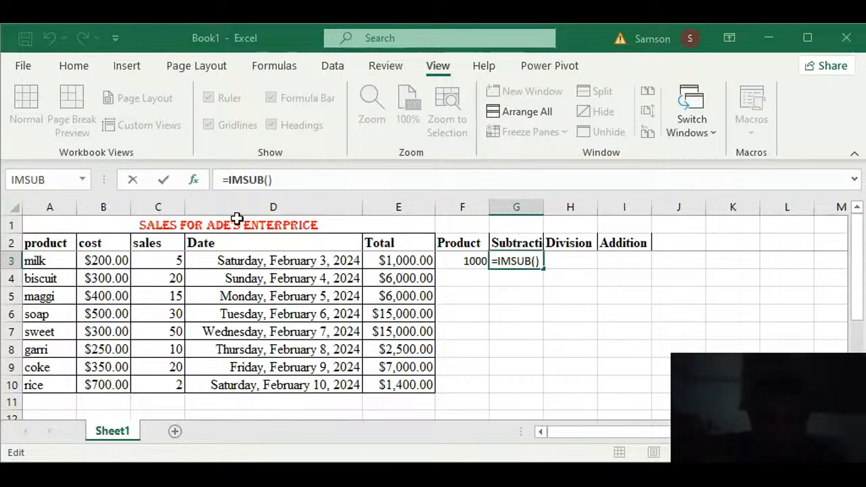
{"action": "left_click", "coordinate": [110, 277]}
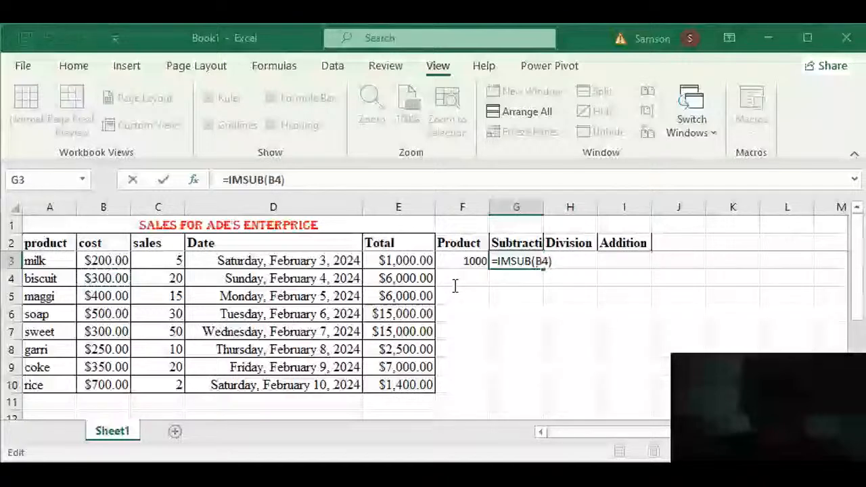
{"action": "type", "text": ","}
{"action": "left_click", "coordinate": [107, 260]}
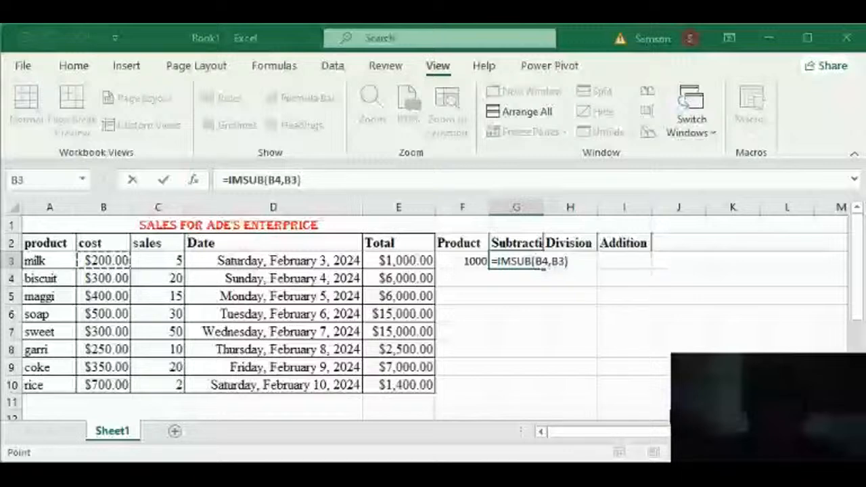
{"action": "key", "text": "ctrl+Return"}
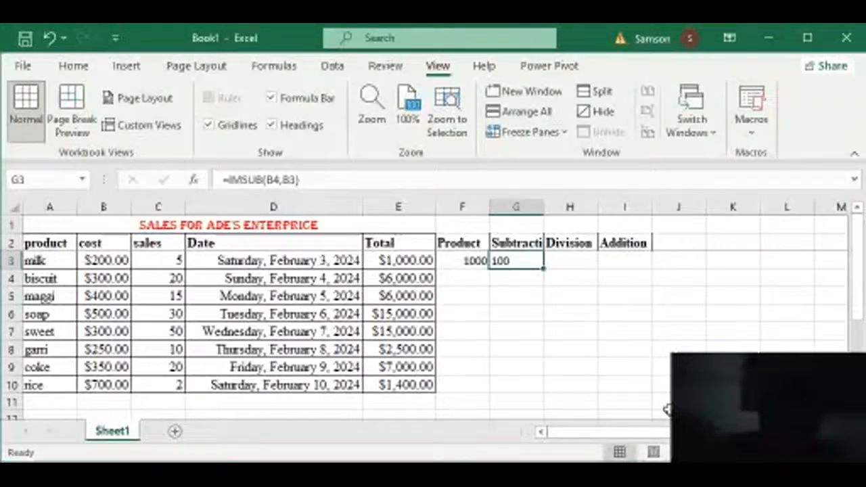
Step: Enter the formula =QUOTIENT(B3,C3) in cell H3 to divide the milk row's cost by its sales
{"action": "left_click", "coordinate": [575, 258]}
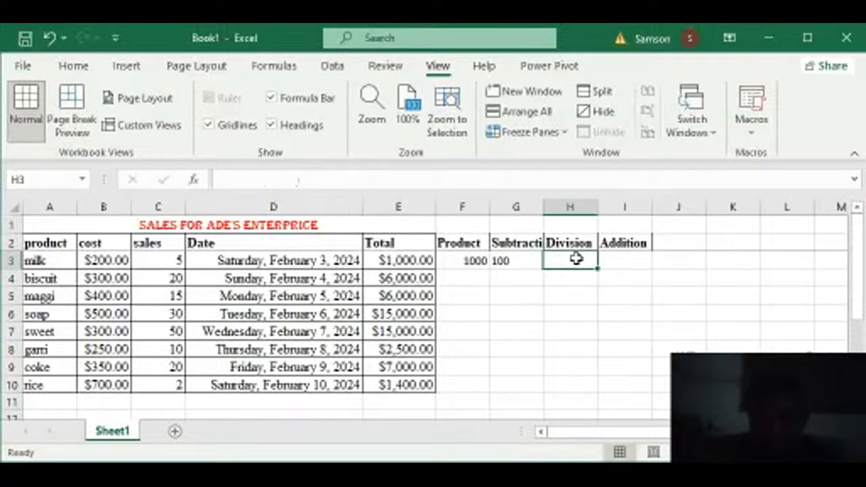
{"action": "type", "text": "="}
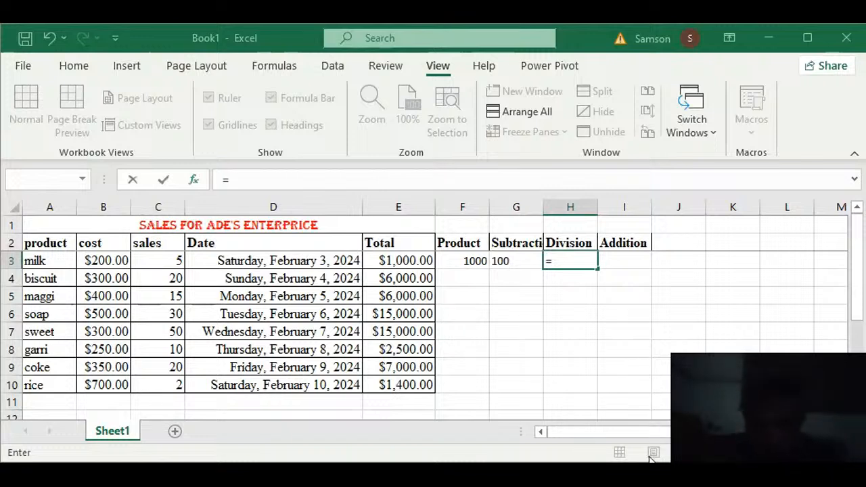
{"action": "type", "text": "QUOTIENT()"}
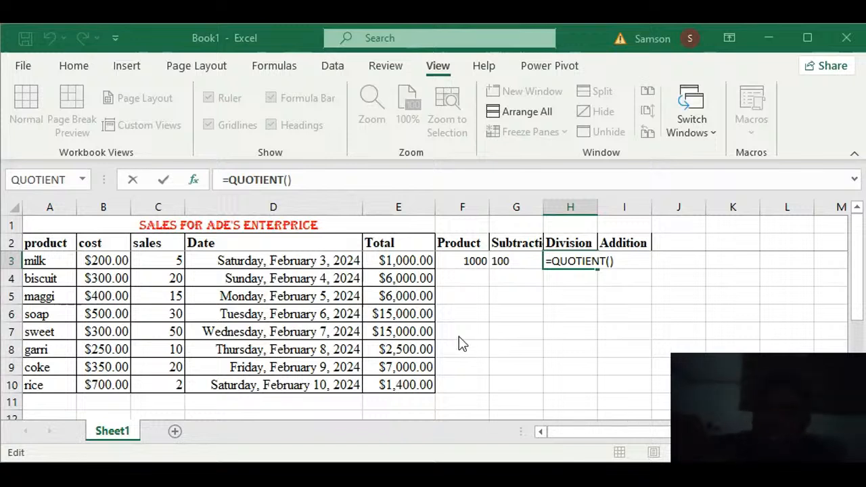
{"action": "left_click", "coordinate": [104, 260]}
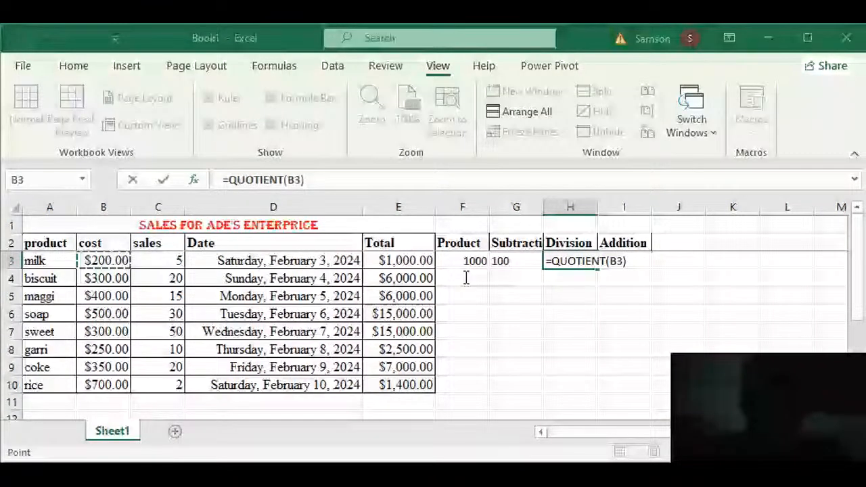
{"action": "type", "text": ","}
{"action": "left_click", "coordinate": [157, 260]}
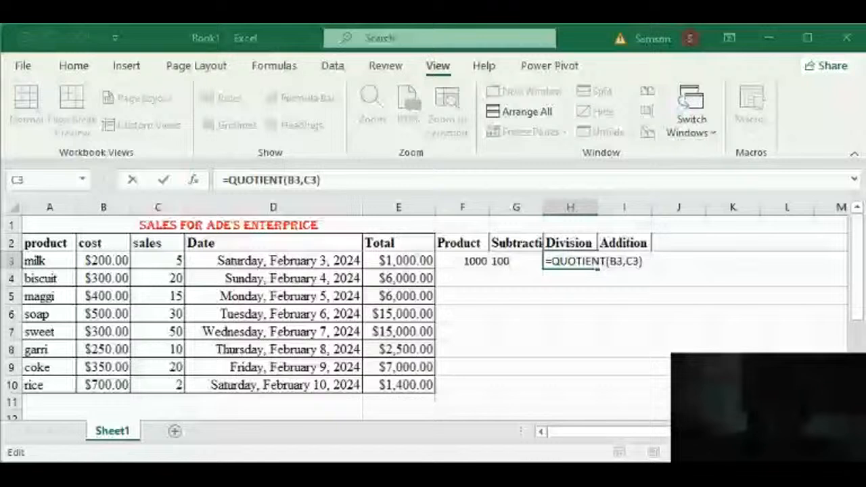
{"action": "key", "text": "ctrl+Return"}
Step: Enter the formula =SUM(B3,B4) in cell I3 to add the milk and biscuit costs
{"action": "left_click", "coordinate": [619, 260]}
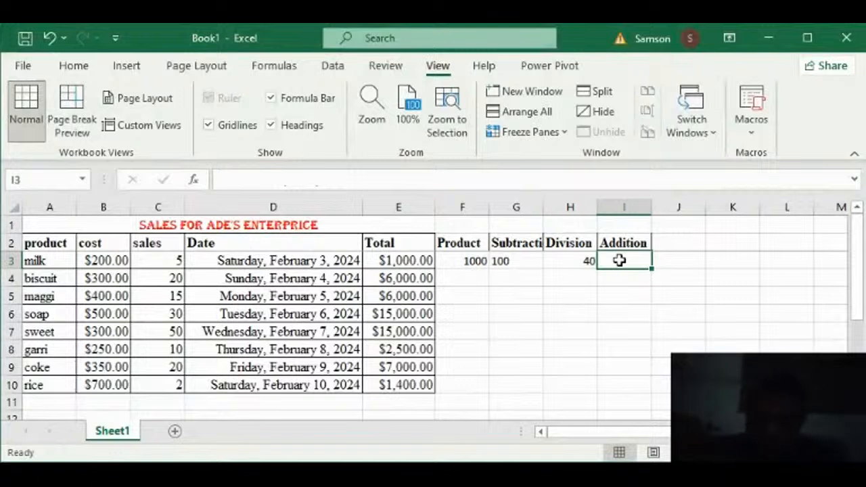
{"action": "type", "text": "="}
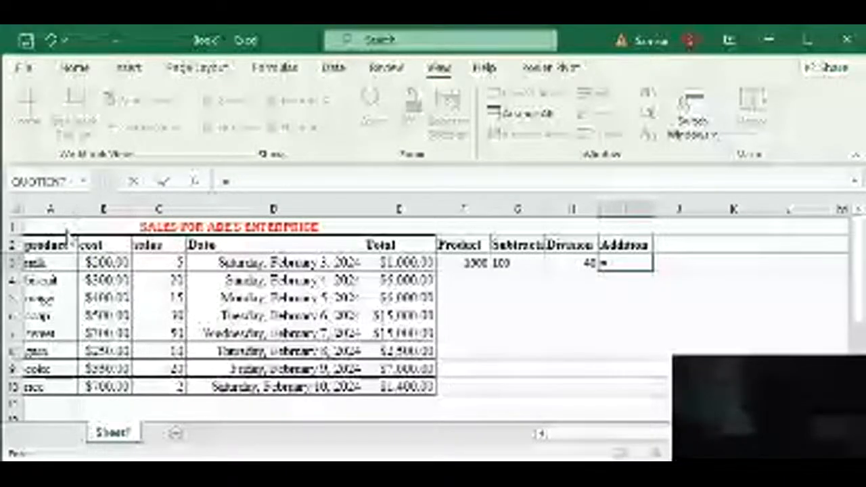
{"action": "left_click", "coordinate": [34, 261]}
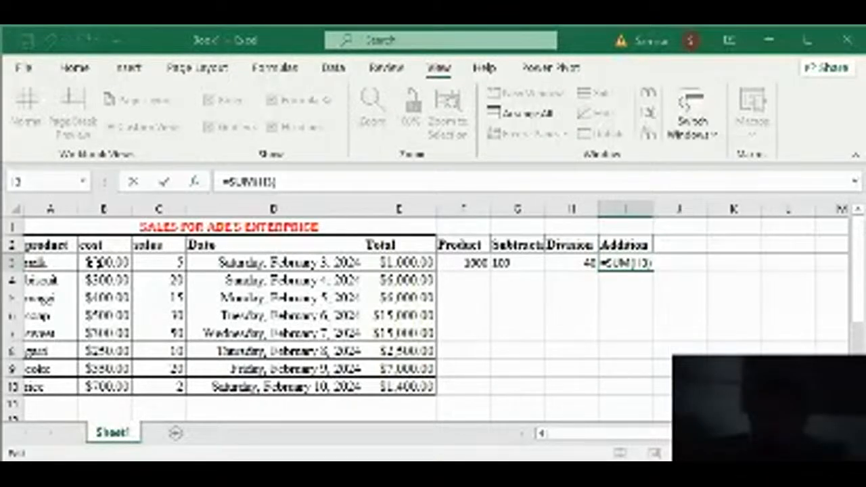
{"action": "left_click", "coordinate": [90, 261]}
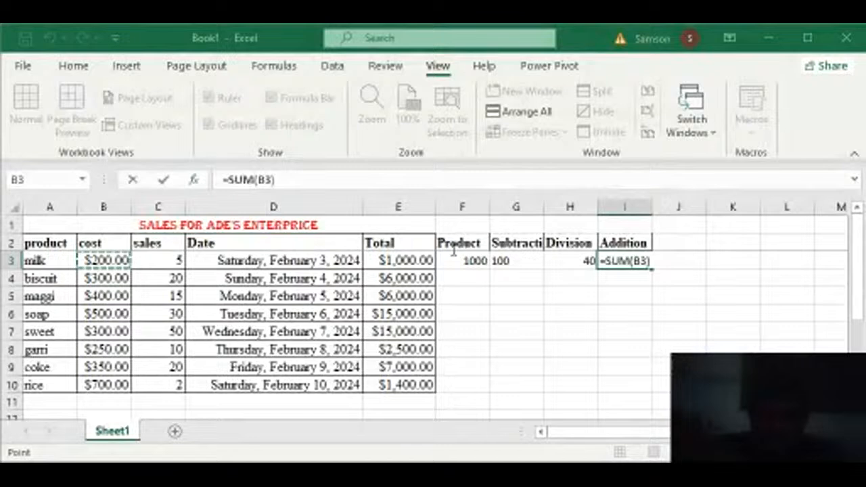
{"action": "key", "text": "F2"}
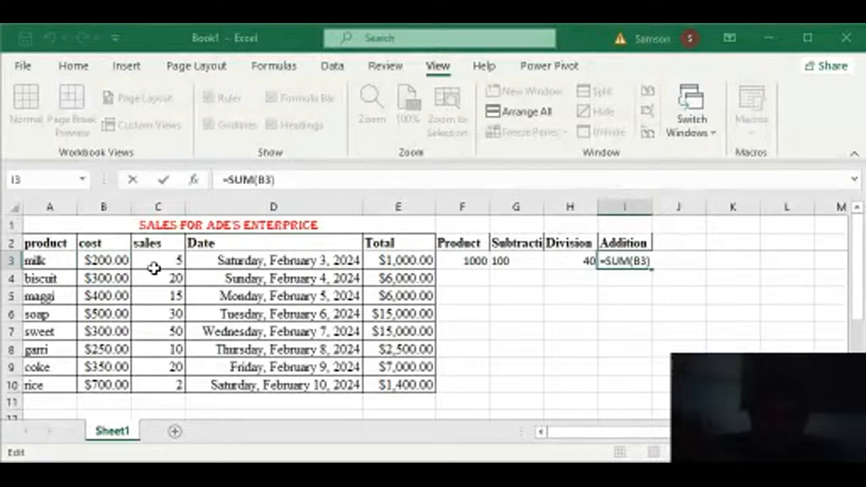
{"action": "type", "text": ","}
{"action": "left_click", "coordinate": [116, 277]}
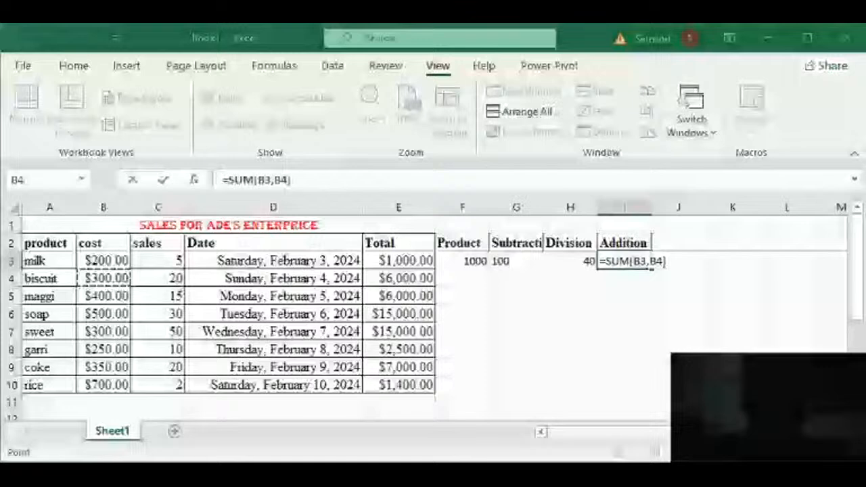
{"action": "key", "text": "ctrl+Return"}
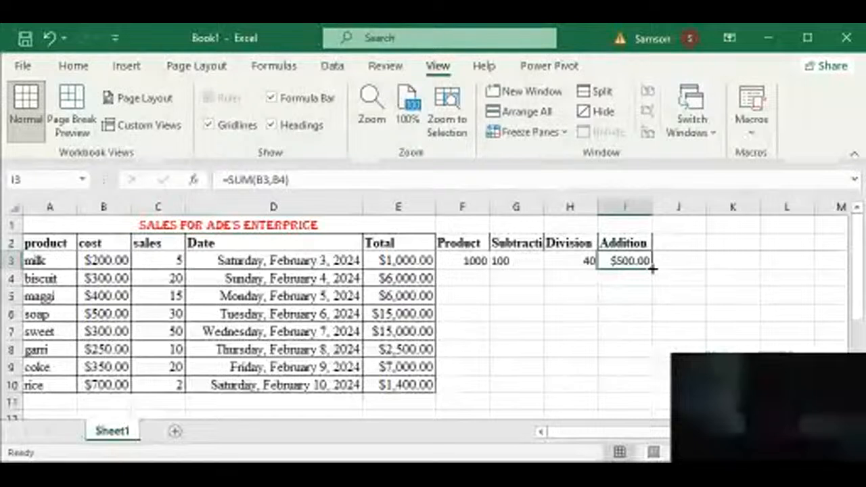
Step: Fill the Addition formula from cell I3 down to I10
{"action": "left_click_drag", "start_coordinate": [652, 269], "coordinate": [654, 269]}
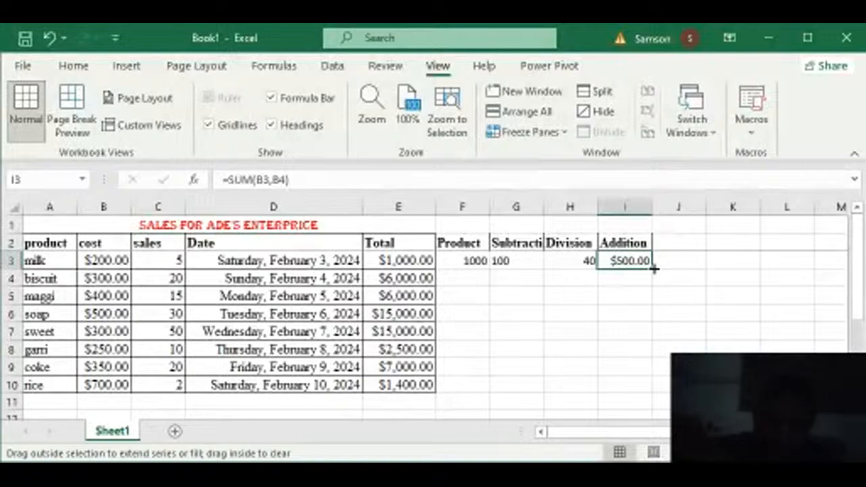
{"action": "left_click_drag", "start_coordinate": [653, 268], "coordinate": [655, 309]}
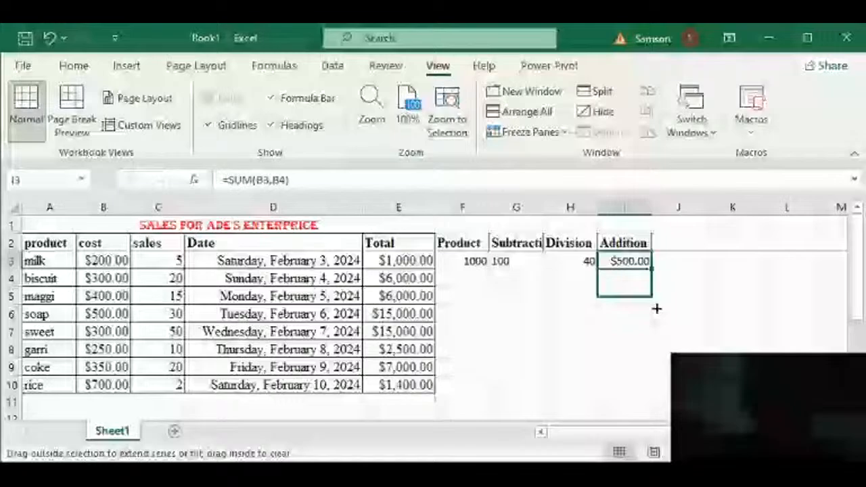
{"action": "left_click_drag", "start_coordinate": [656, 309], "coordinate": [653, 387]}
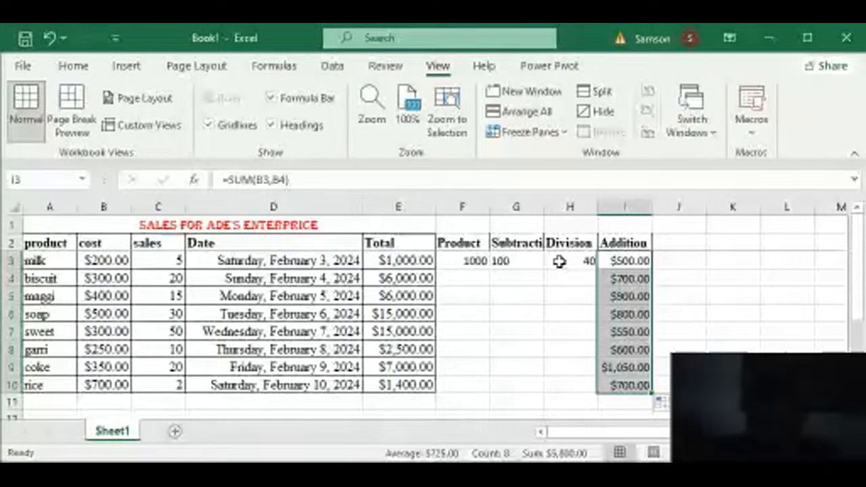
Step: Fill the Division formula from cell H3 down to H10
{"action": "left_click", "coordinate": [559, 261]}
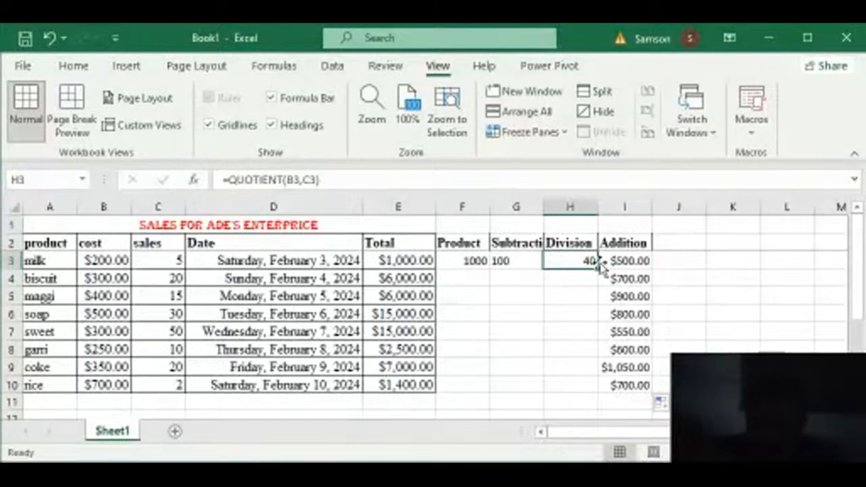
{"action": "left_click", "coordinate": [600, 263]}
{"action": "left_click", "coordinate": [575, 263]}
{"action": "left_click_drag", "start_coordinate": [598, 270], "coordinate": [591, 397]}
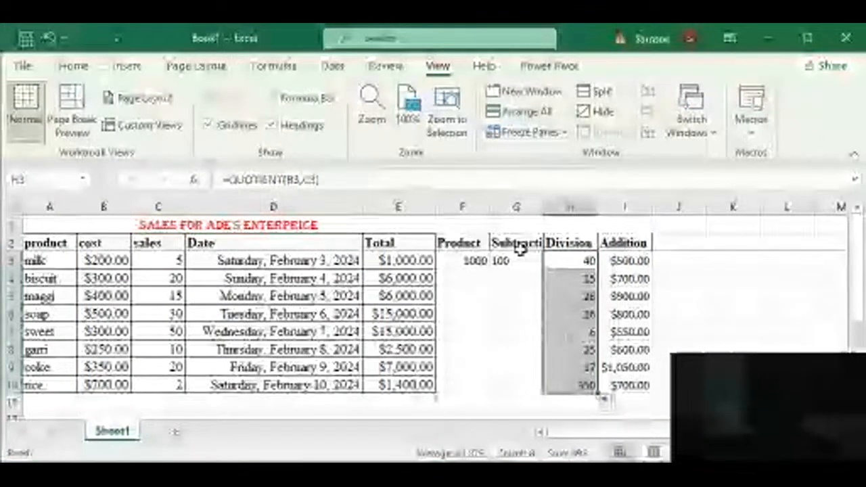
Step: Fill the Subtraction formula from G3 down to G10 and the Product formula from F3 down to F10
{"action": "left_click", "coordinate": [524, 263]}
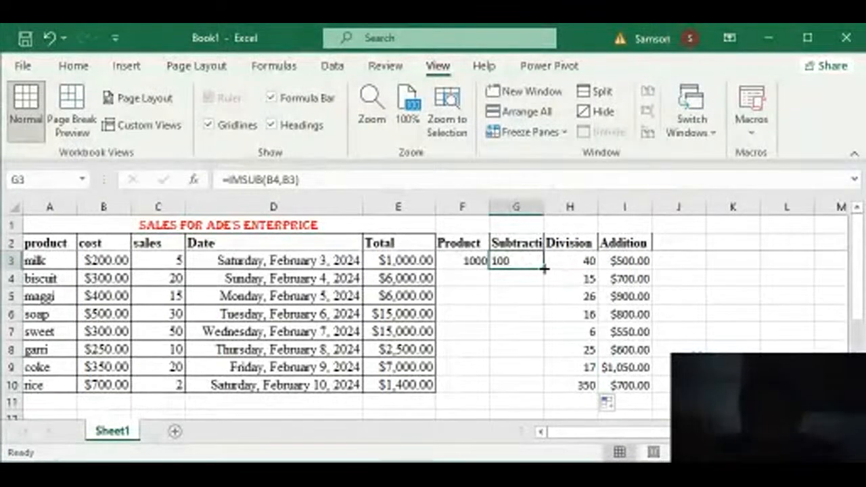
{"action": "left_click_drag", "start_coordinate": [544, 267], "coordinate": [548, 392]}
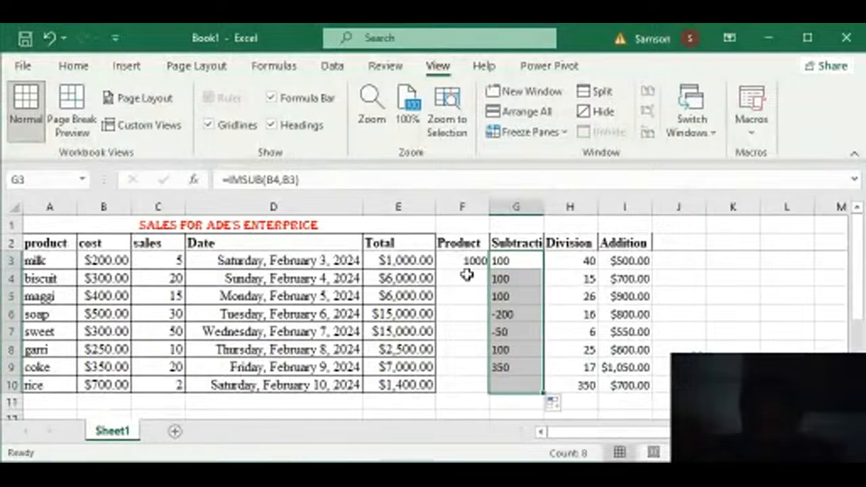
{"action": "left_click", "coordinate": [461, 261]}
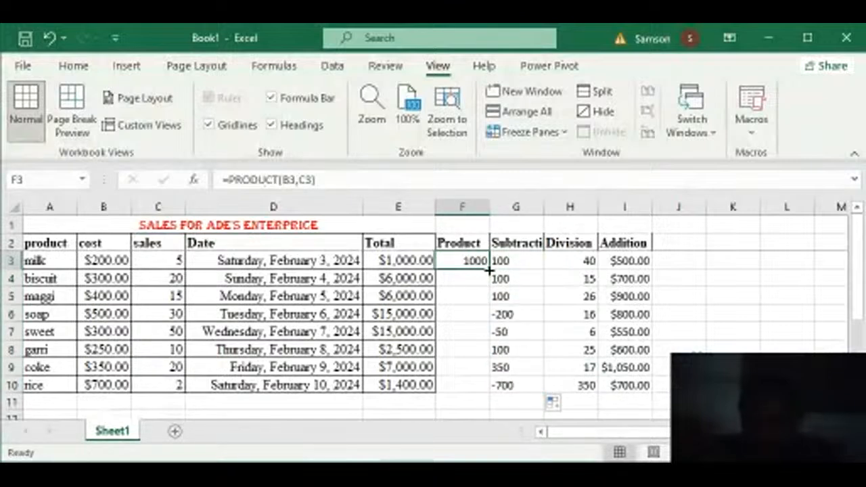
{"action": "left_click_drag", "start_coordinate": [488, 269], "coordinate": [490, 391]}
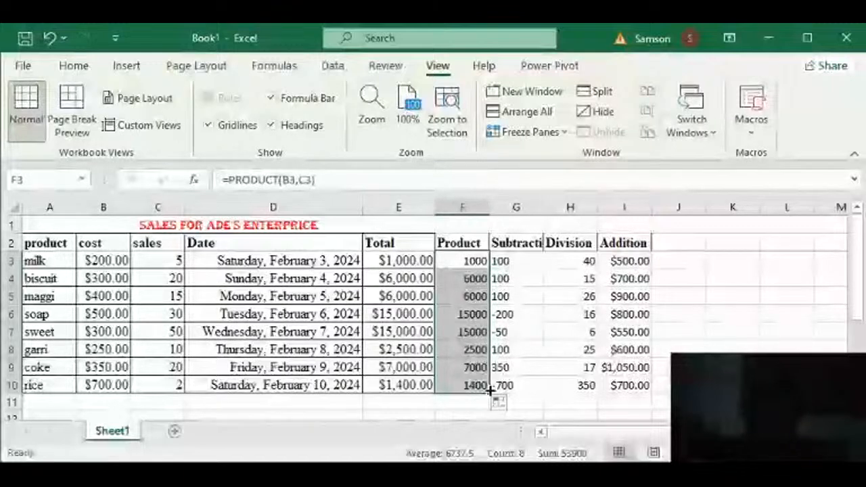
{"action": "left_click", "coordinate": [695, 249]}
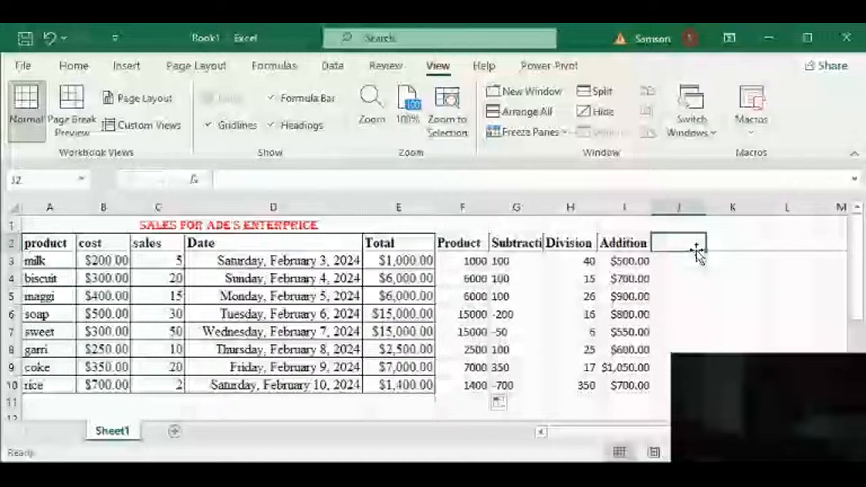
{"action": "left_click", "coordinate": [125, 65]}
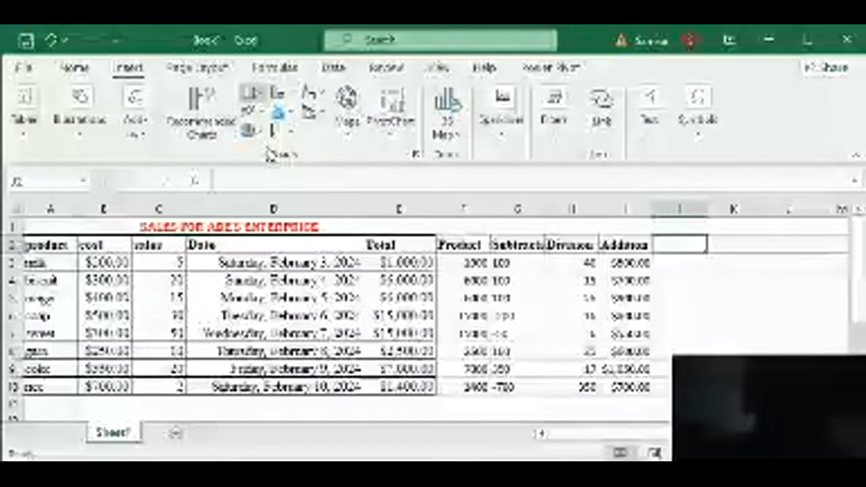
{"action": "left_click", "coordinate": [266, 147]}
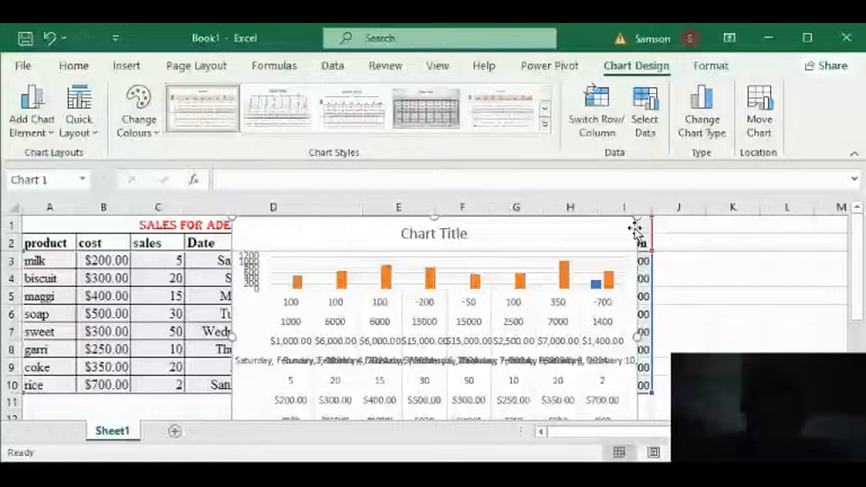
{"action": "key", "text": "Delete"}
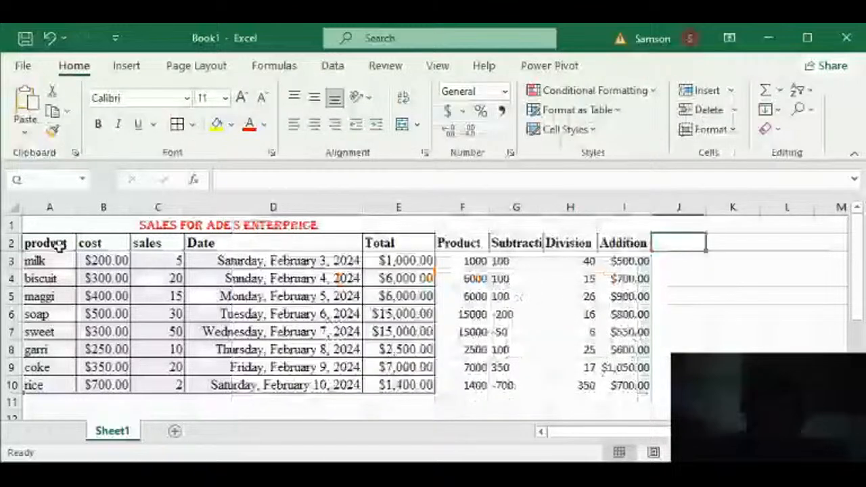
Step: Insert a 2-D clustered column chart of the product and cost data in A2:B10 and place it below the table from row 12
{"action": "left_click_drag", "start_coordinate": [59, 247], "coordinate": [97, 384]}
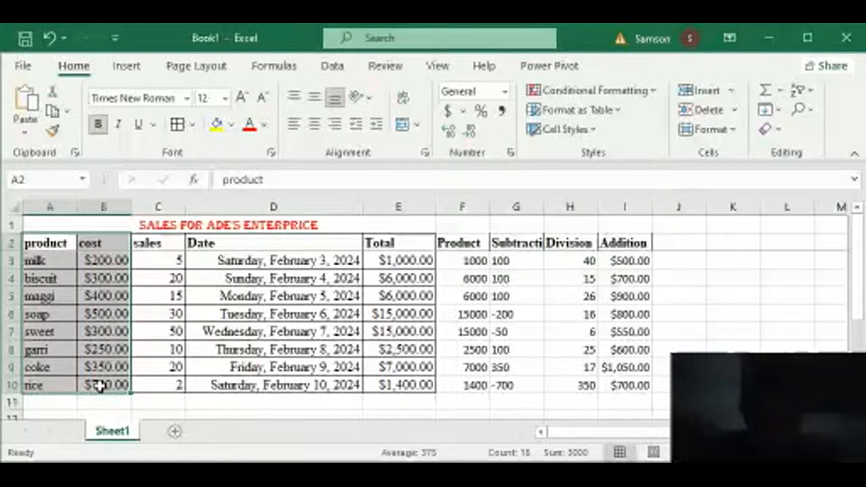
{"action": "left_click", "coordinate": [128, 70]}
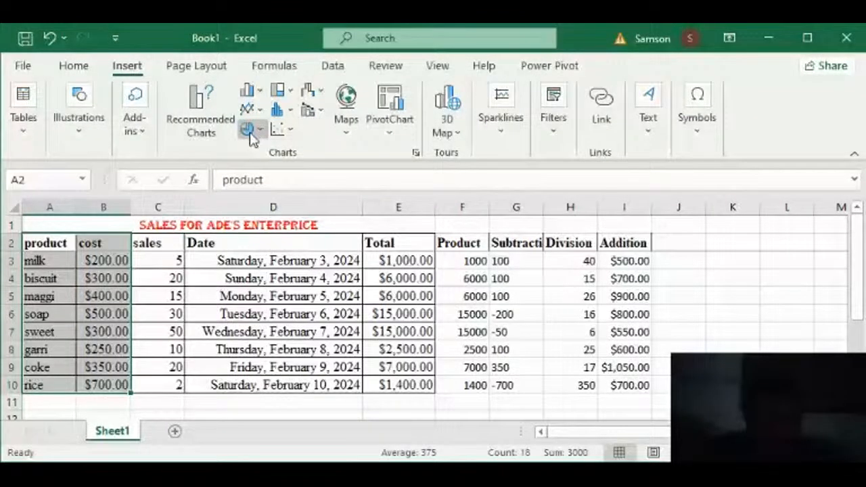
{"action": "left_click", "coordinate": [261, 95]}
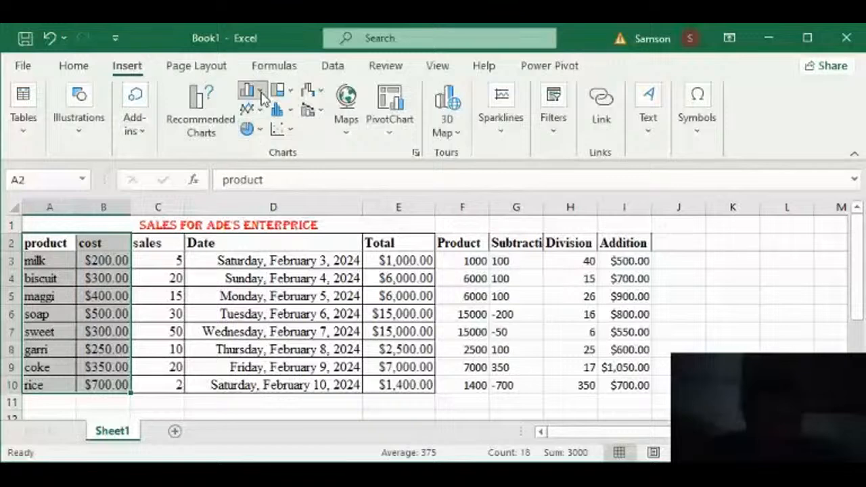
{"action": "left_click", "coordinate": [265, 154]}
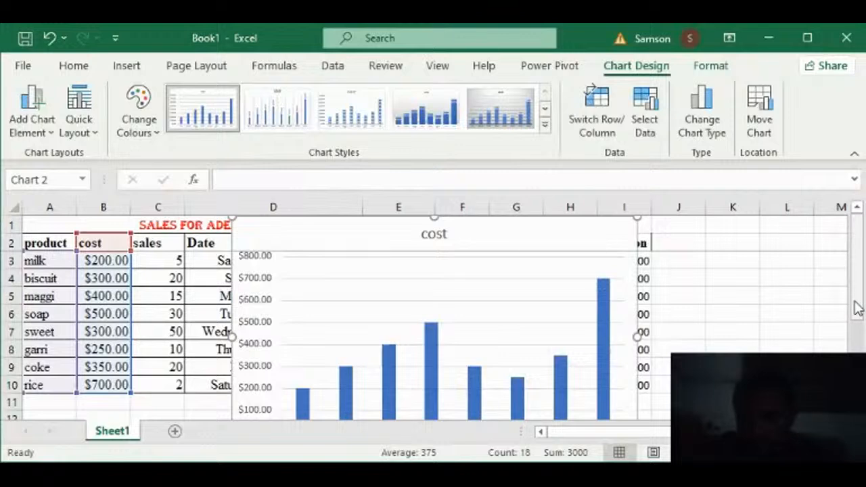
{"action": "scroll", "coordinate": [858, 307], "scroll_direction": "down", "scroll_amount": 2}
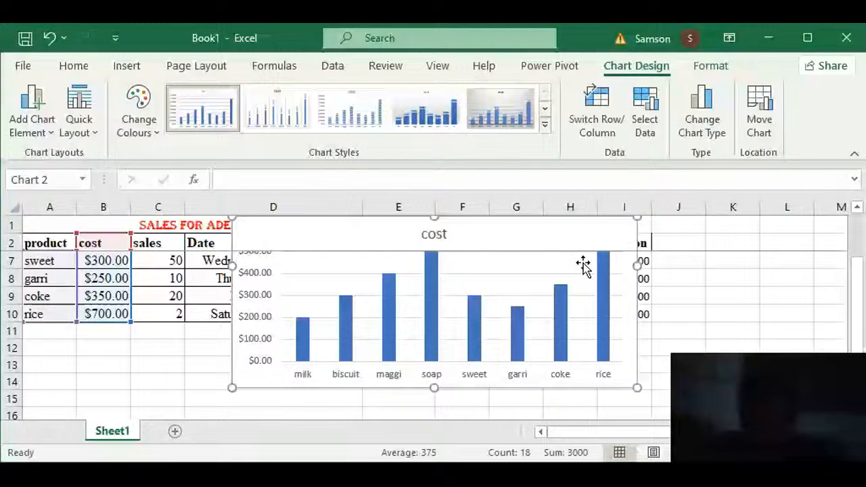
{"action": "left_click_drag", "start_coordinate": [463, 225], "coordinate": [255, 353]}
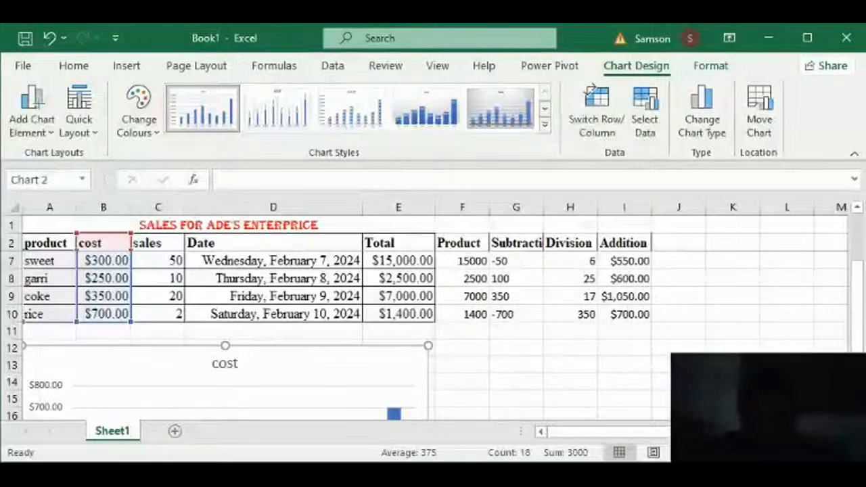
Step: Apply the third preset chart style to the cost column chart
{"action": "scroll", "coordinate": [433, 330], "scroll_direction": "down", "scroll_amount": 1}
{"action": "scroll", "coordinate": [433, 332], "scroll_direction": "down", "scroll_amount": 2}
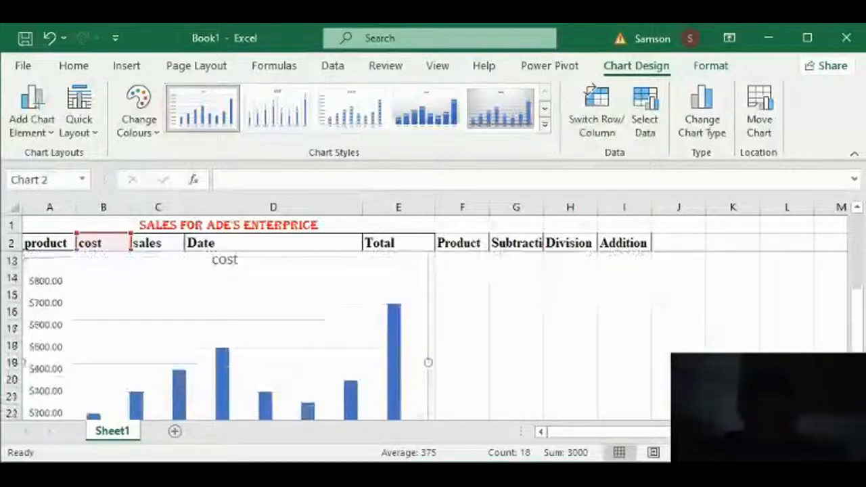
{"action": "scroll", "coordinate": [433, 331], "scroll_direction": "down", "scroll_amount": 1}
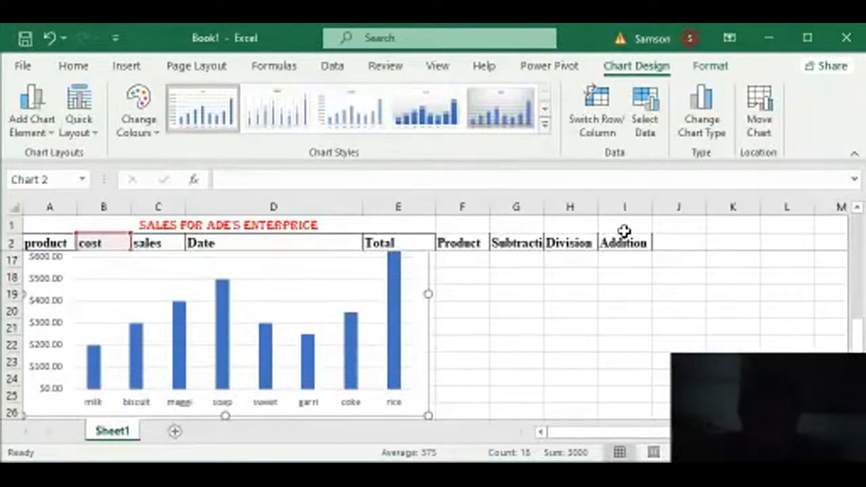
{"action": "left_click", "coordinate": [386, 125]}
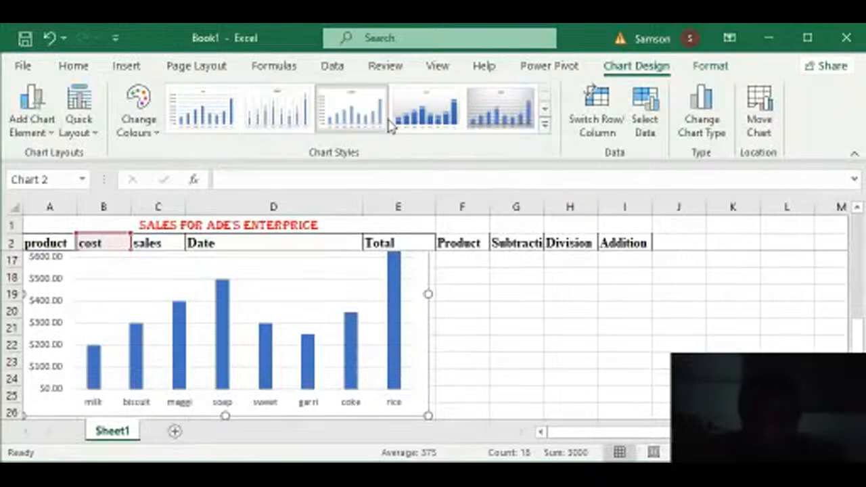